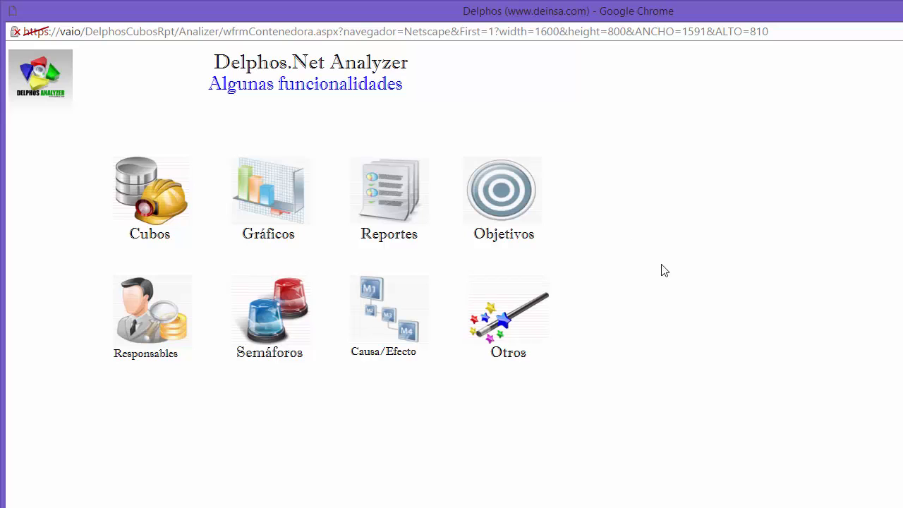
# Step: Open the Mall ACME objectives from the Objetivos section and look through its objective tree
pyautogui.click(512, 200)
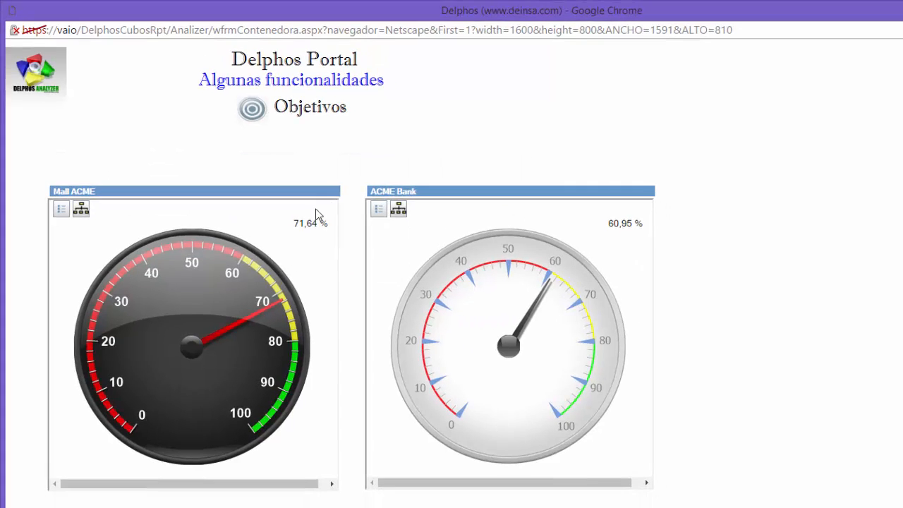
pyautogui.click(200, 317)
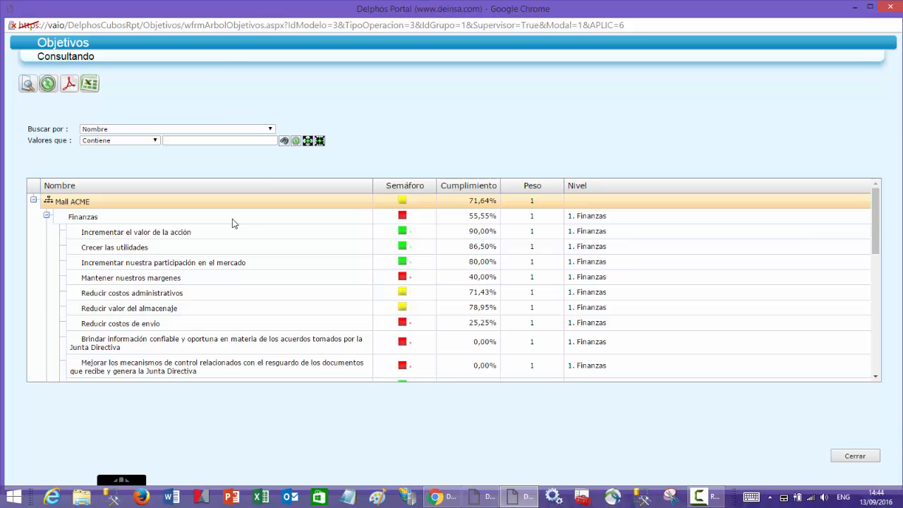
pyautogui.scroll(-5, 129, 329)
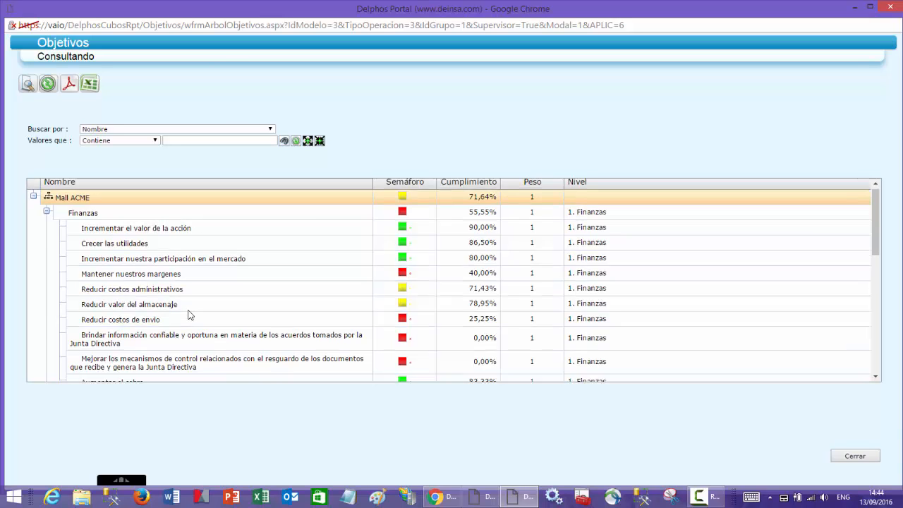
pyautogui.scroll(-3, 151, 282)
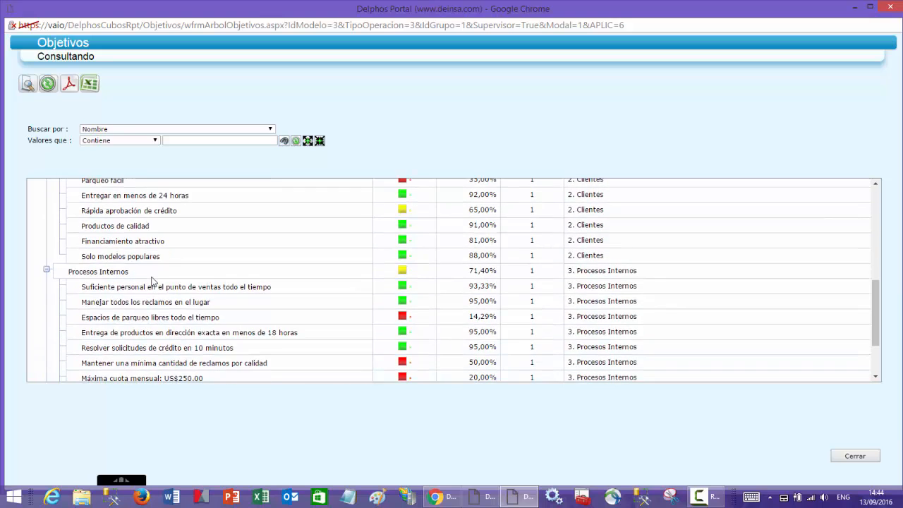
pyautogui.scroll(-2, 151, 282)
pyautogui.scroll(10, 152, 281)
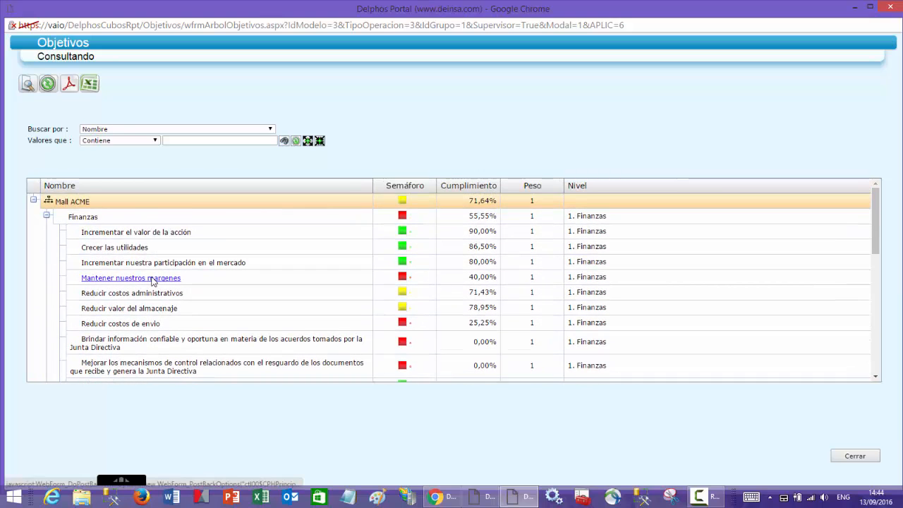
# Step: Open the Finanzas objective "Reducir costos de envío" and display its related cube, Gastos de envío
pyautogui.click(135, 325)
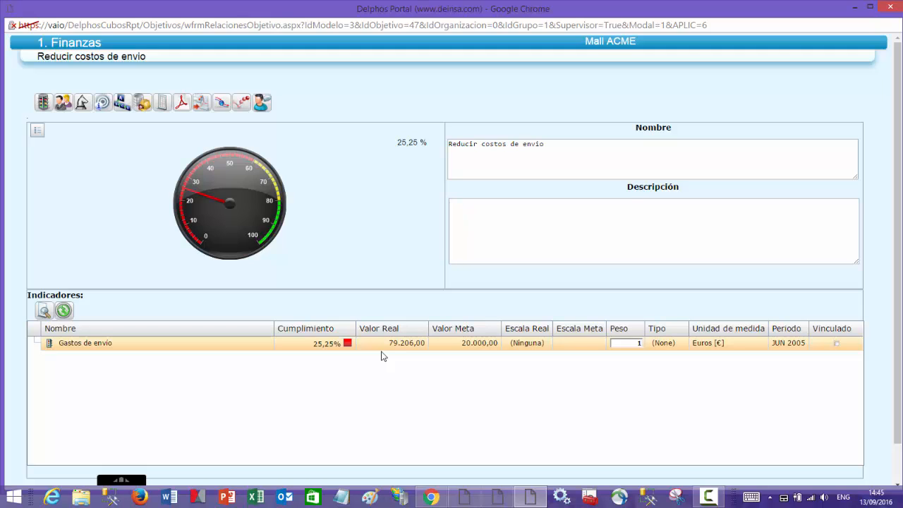
pyautogui.click(141, 103)
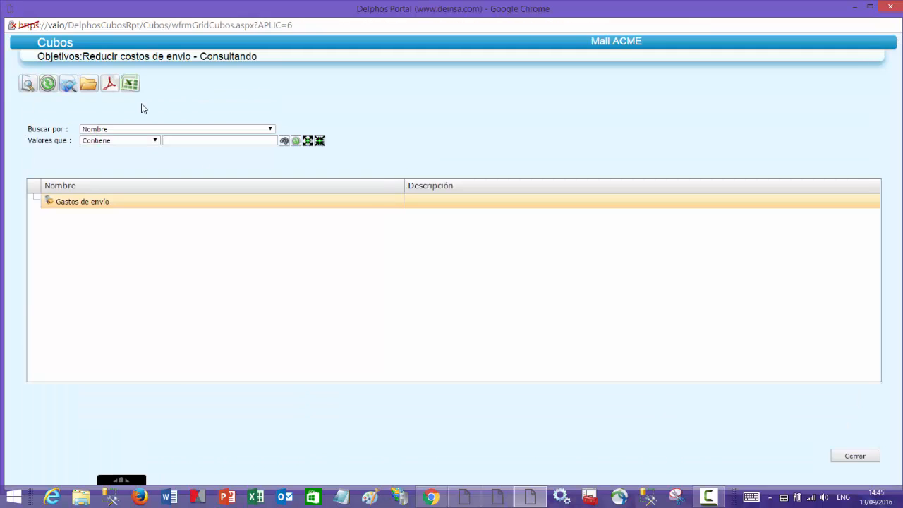
pyautogui.click(91, 205)
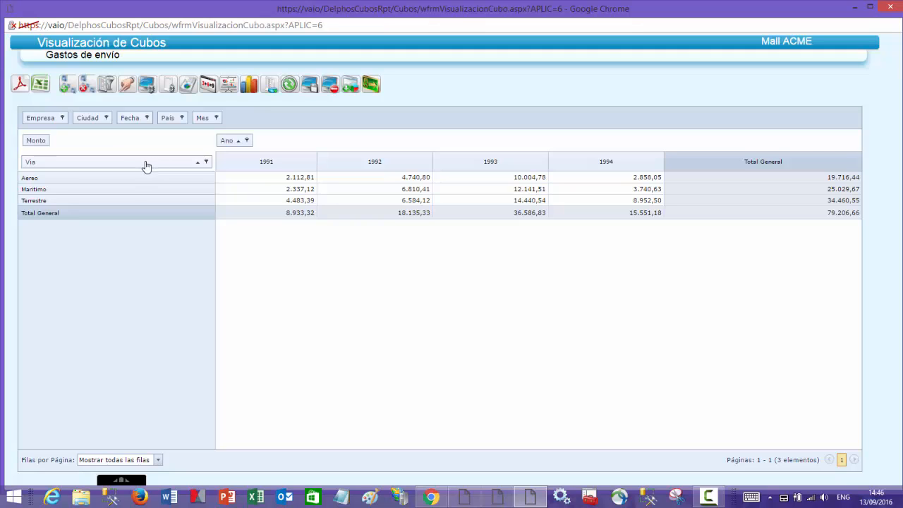
# Step: Replace Via in the cube's rows with País, Ciudad and Empresa, nested in that order
pyautogui.moveTo(146, 166); pyautogui.dragTo(251, 123)
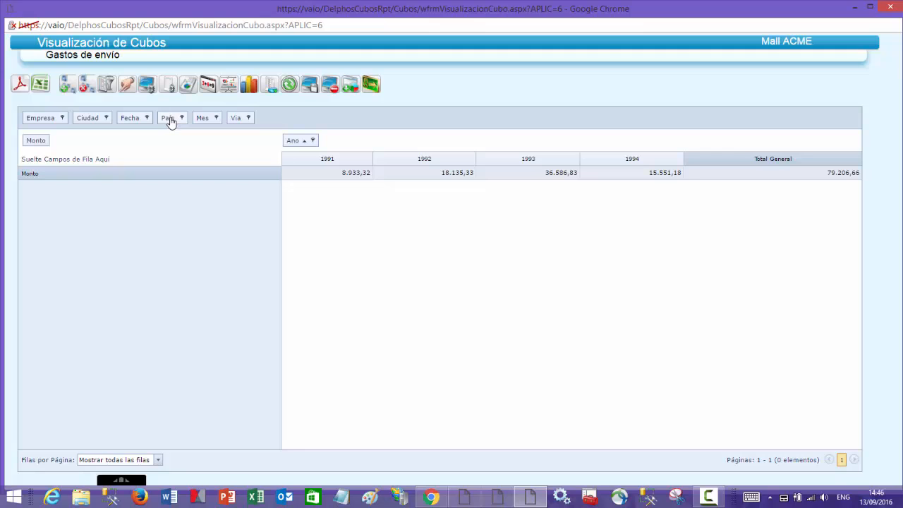
pyautogui.moveTo(169, 121); pyautogui.dragTo(75, 162)
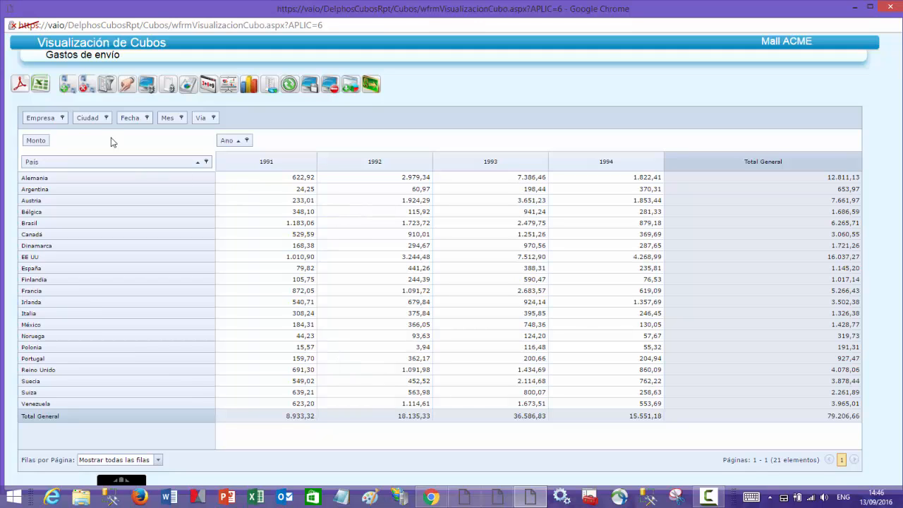
pyautogui.moveTo(91, 125); pyautogui.dragTo(204, 170)
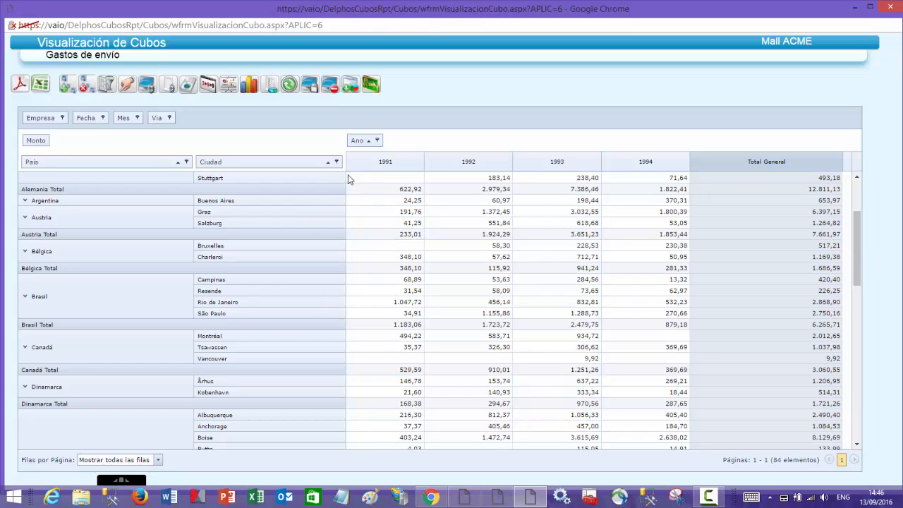
pyautogui.moveTo(35, 119); pyautogui.dragTo(336, 173)
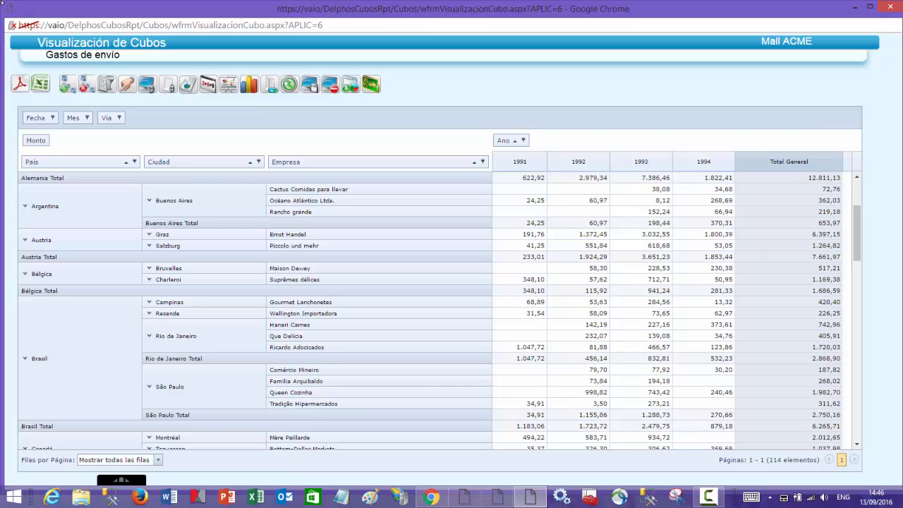
# Step: Collapse all cube variables and drill into EE UU down to the companies in San Francisco and Eugene
pyautogui.click(85, 83)
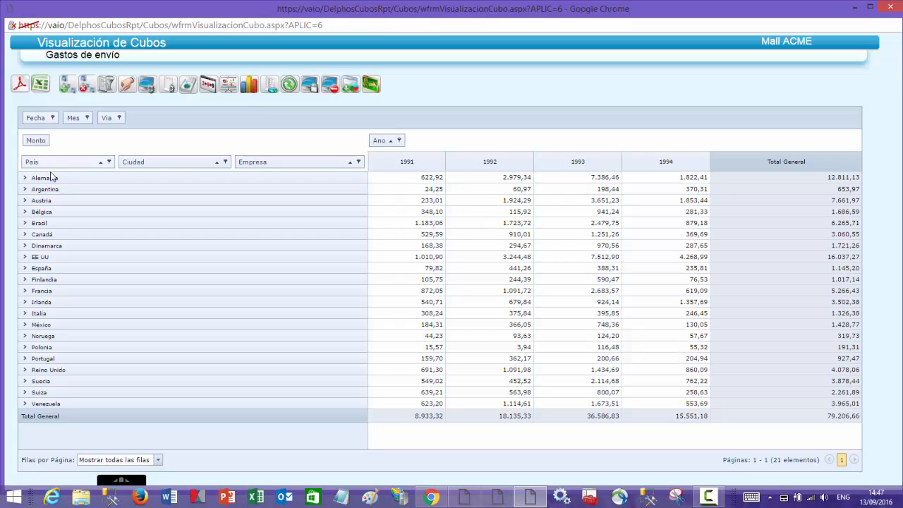
pyautogui.click(25, 256)
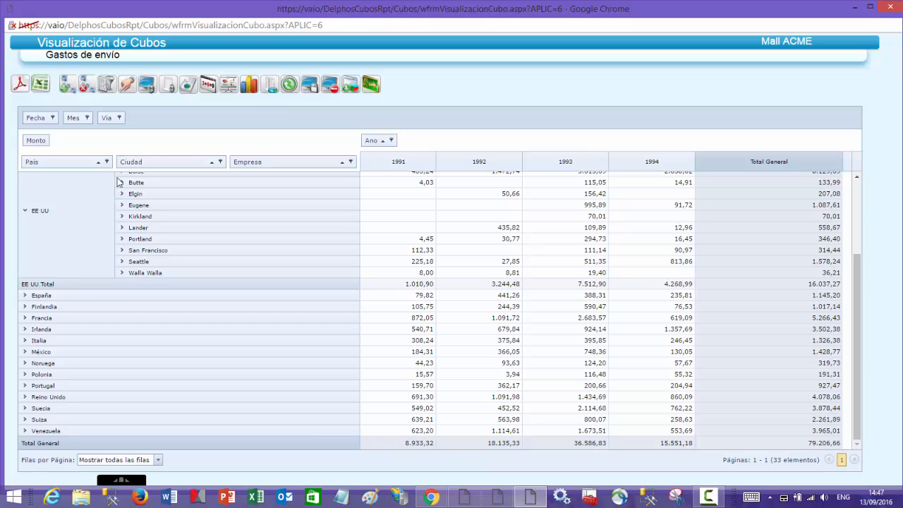
pyautogui.click(121, 250)
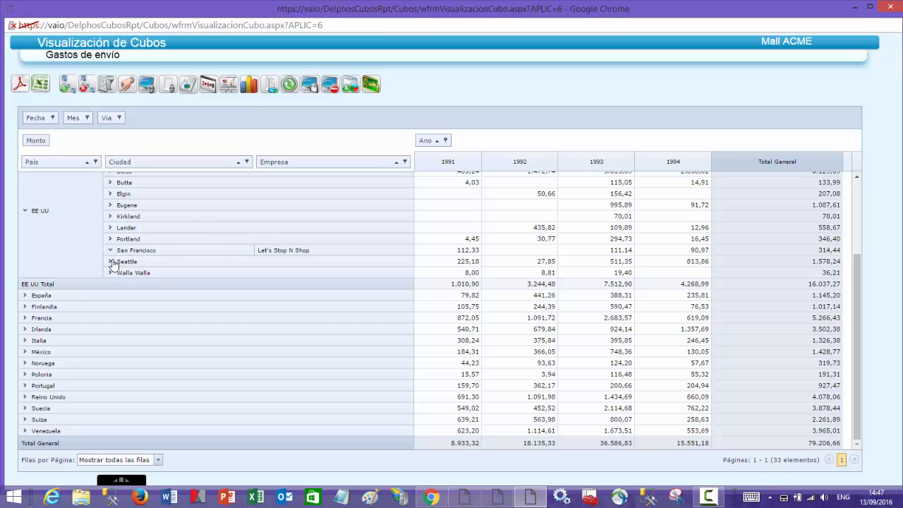
pyautogui.click(110, 205)
pyautogui.scroll(3, 112, 209)
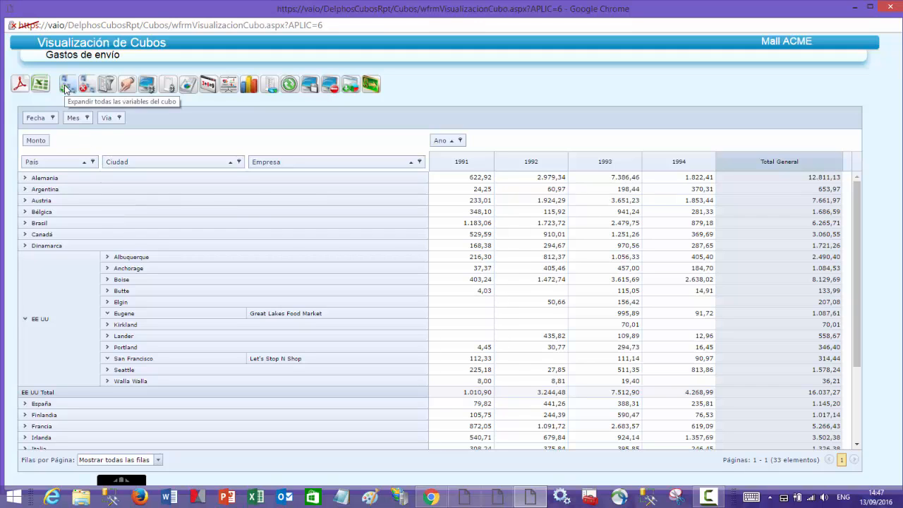
# Step: Expand all cube variables and move Empresa and Ciudad out of the rows into the filter area
pyautogui.click(66, 86)
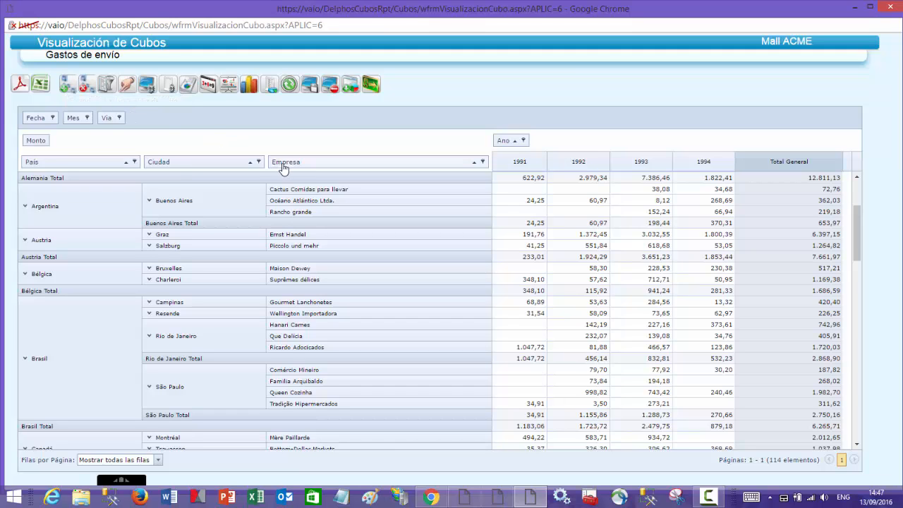
pyautogui.moveTo(283, 164); pyautogui.dragTo(263, 124)
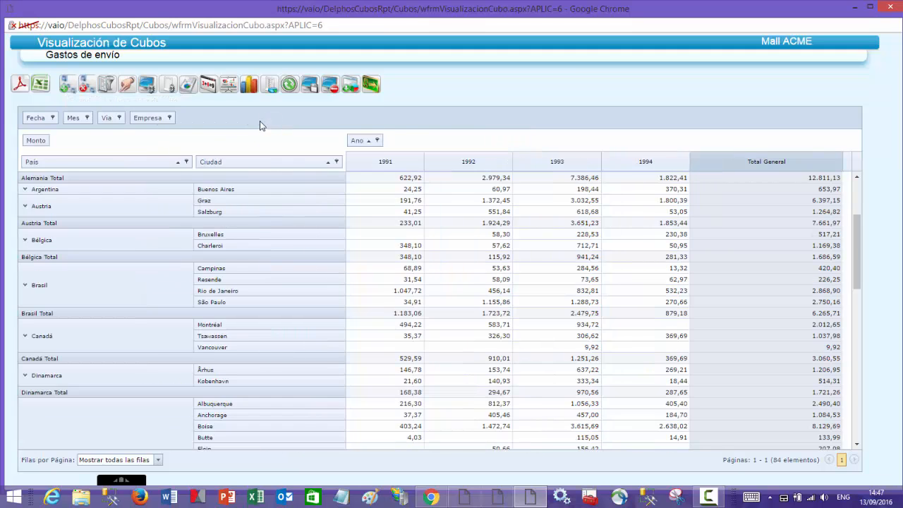
pyautogui.moveTo(240, 156); pyautogui.dragTo(235, 127)
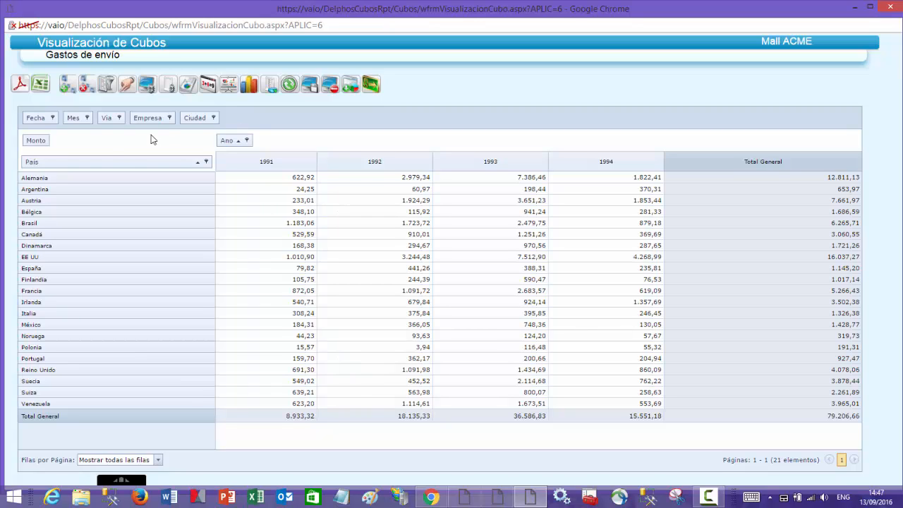
# Step: Filter the País field to show only Argentina, Brasil, México and Venezuela
pyautogui.click(207, 163)
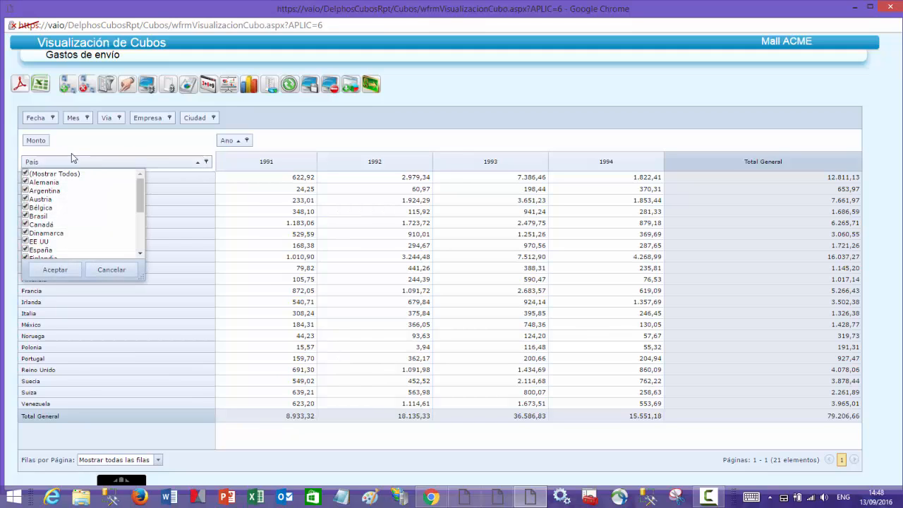
pyautogui.click(25, 174)
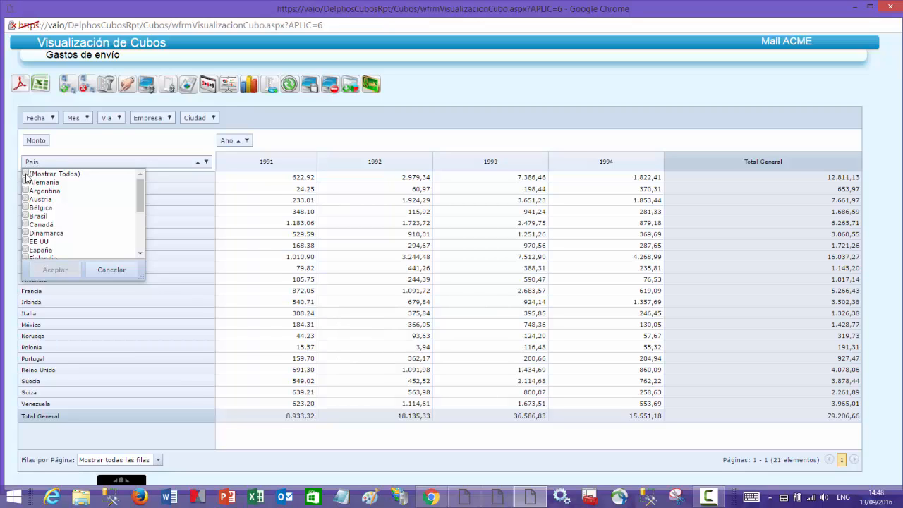
pyautogui.click(25, 191)
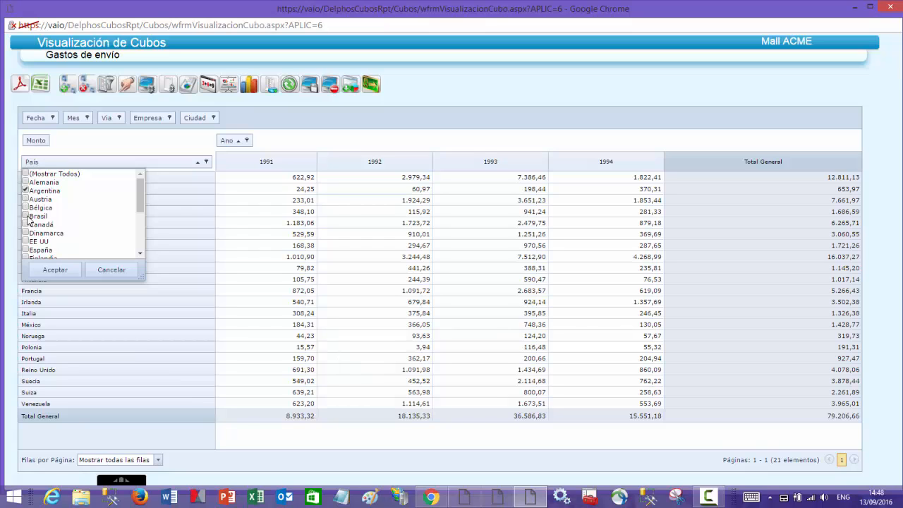
pyautogui.click(26, 215)
pyautogui.moveTo(139, 209); pyautogui.dragTo(139, 235)
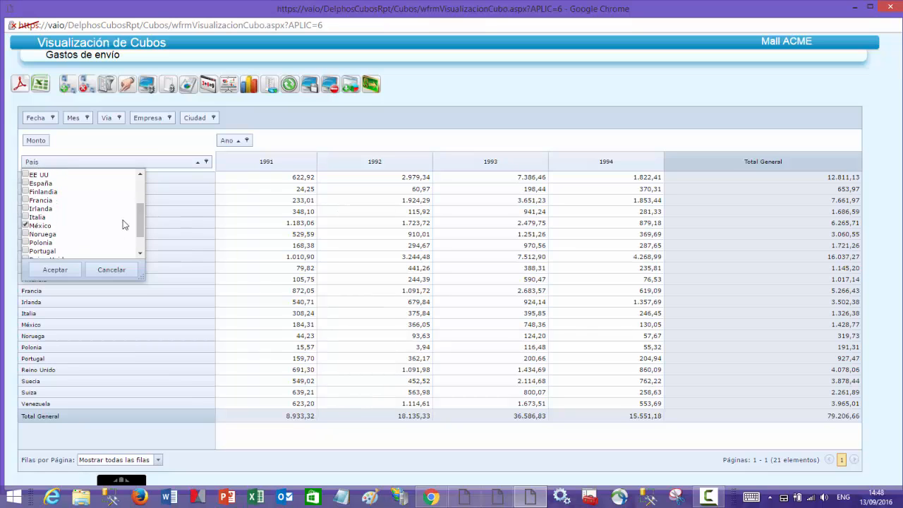
pyautogui.moveTo(139, 222); pyautogui.dragTo(139, 234)
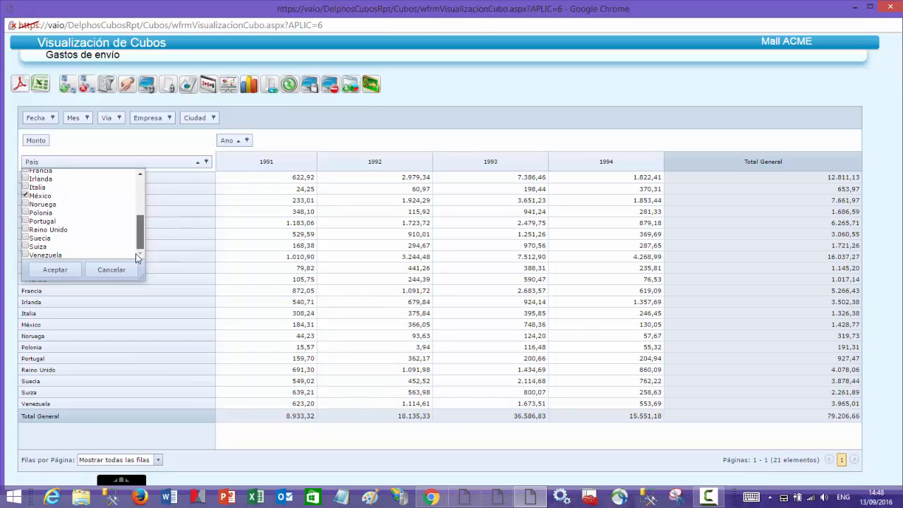
pyautogui.click(26, 256)
pyautogui.click(55, 269)
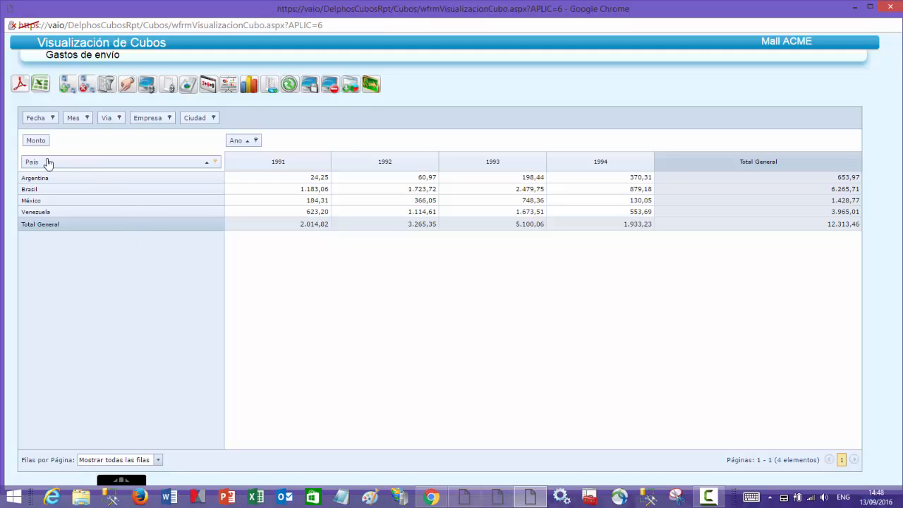
# Step: Swap País for Via in the cube's rows and reset the País filter to show all countries
pyautogui.moveTo(49, 163); pyautogui.dragTo(244, 128)
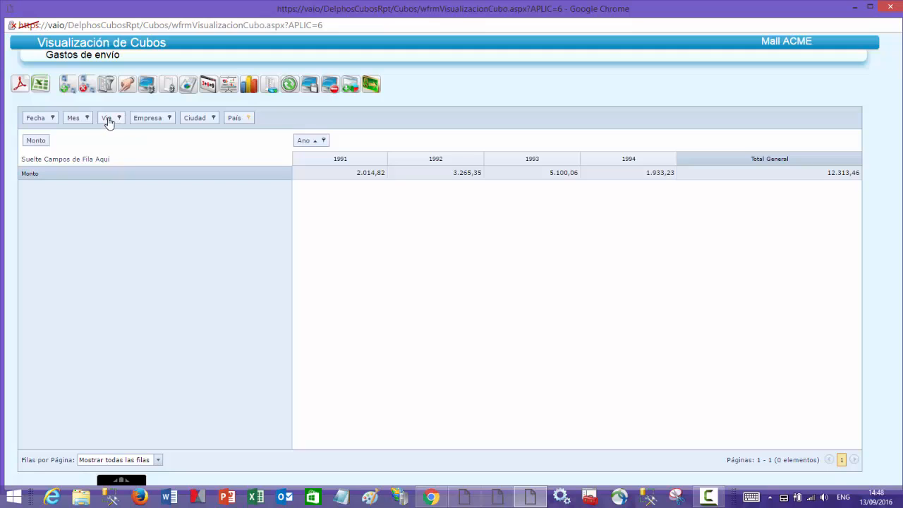
pyautogui.moveTo(107, 123); pyautogui.dragTo(42, 167)
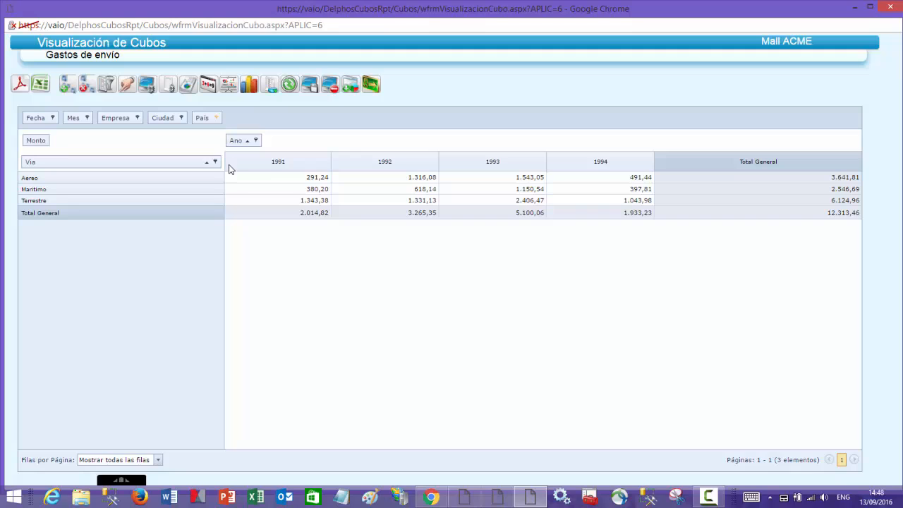
pyautogui.click(217, 119)
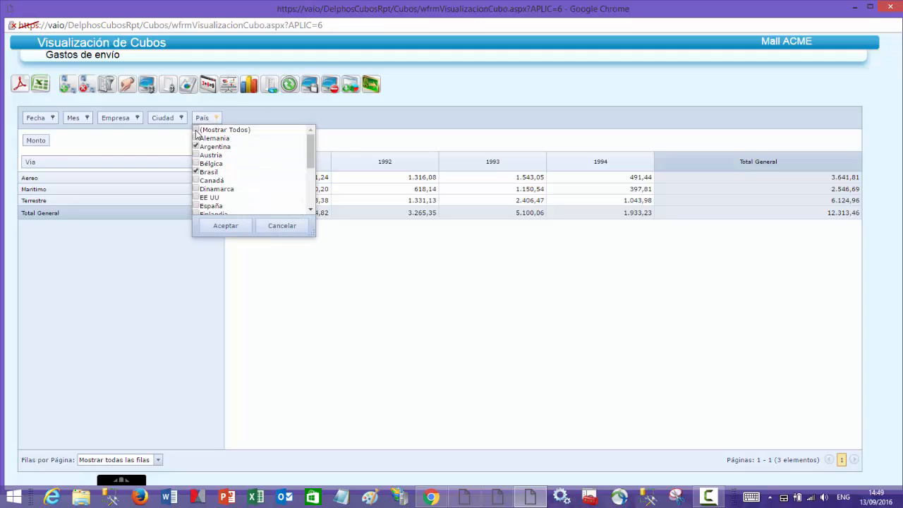
pyautogui.click(223, 225)
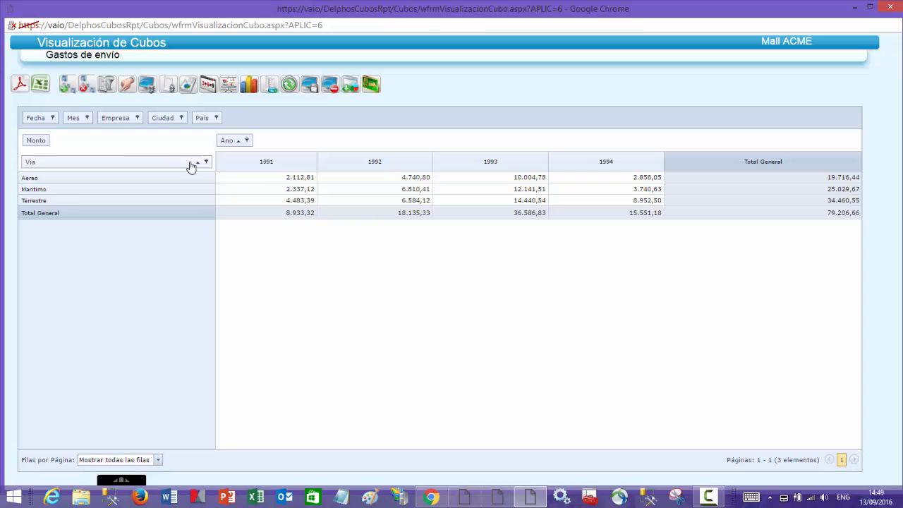
# Step: Open the Modo de Agregación settings and set the mode to Porcentaje with the type Porcentaje de Fila
pyautogui.click(168, 85)
pyautogui.moveTo(284, 48); pyautogui.dragTo(226, 312)
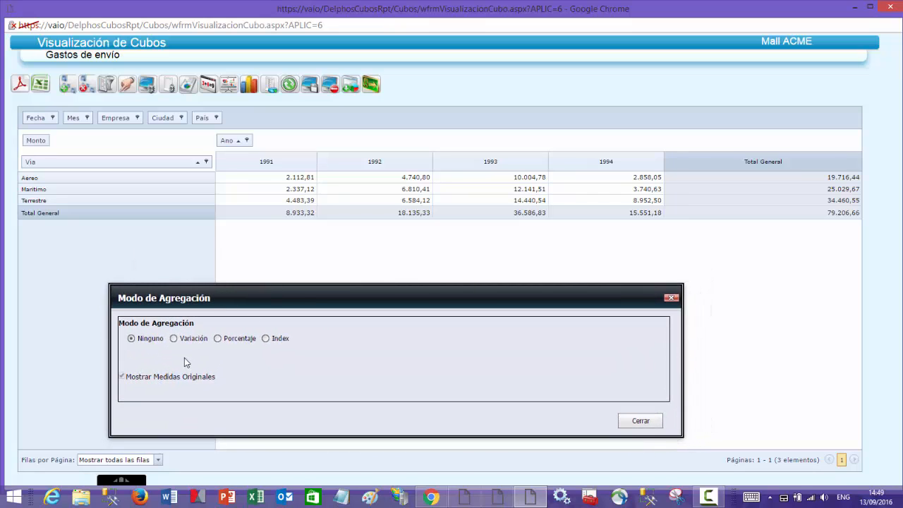
pyautogui.click(218, 339)
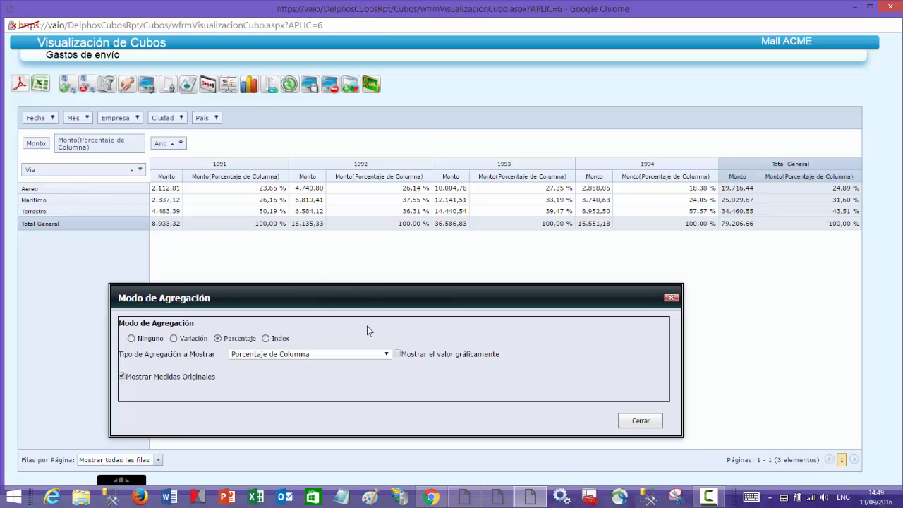
pyautogui.click(387, 353)
pyautogui.click(328, 374)
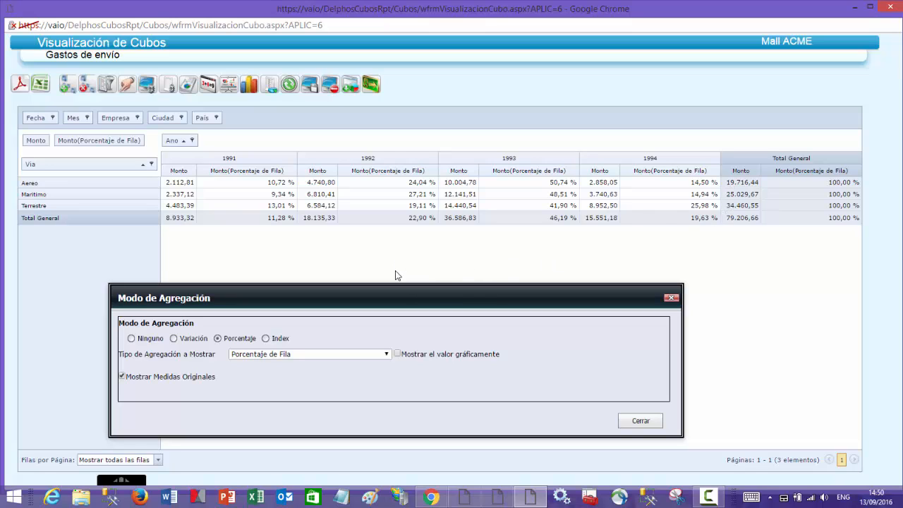
# Step: Show the percentages graphically and set the aggregation type to Porcentaje de Columna
pyautogui.click(397, 354)
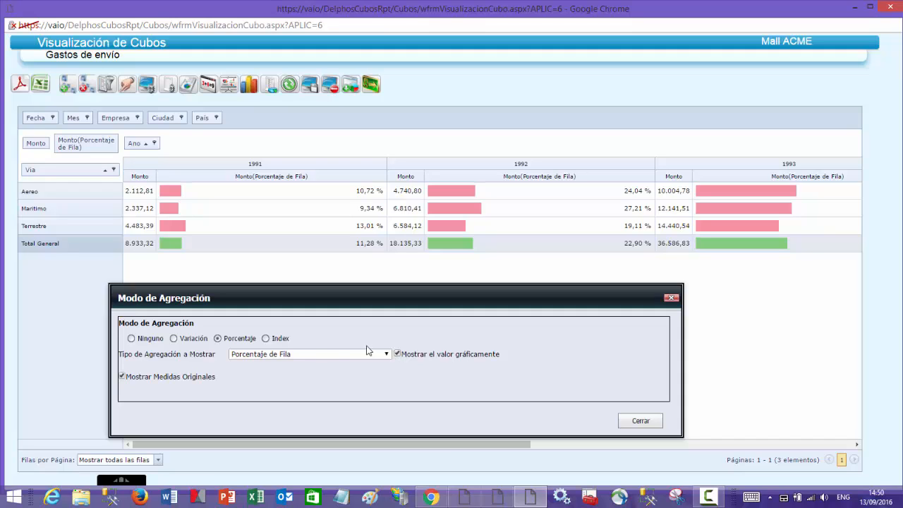
pyautogui.click(322, 357)
pyautogui.click(295, 365)
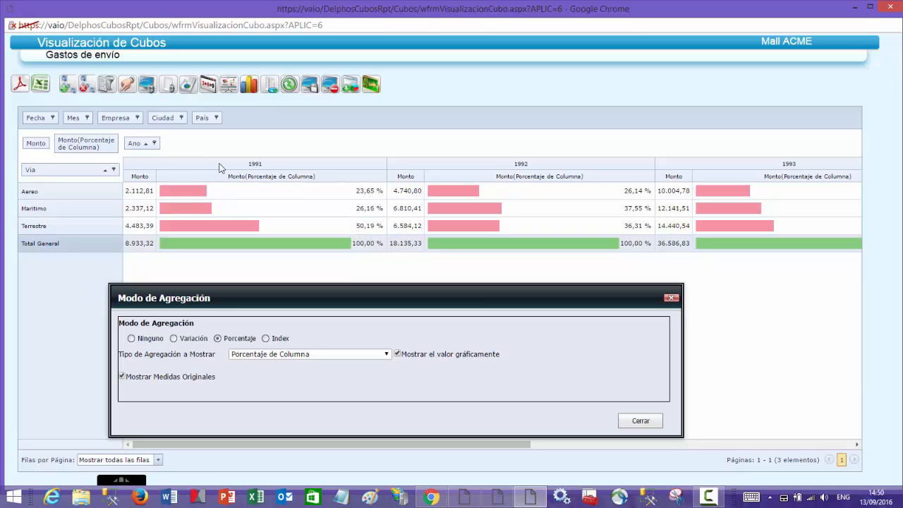
# Step: Turn off the graphical display of values and switch the aggregation mode to Variación
pyautogui.click(397, 353)
pyautogui.click(174, 339)
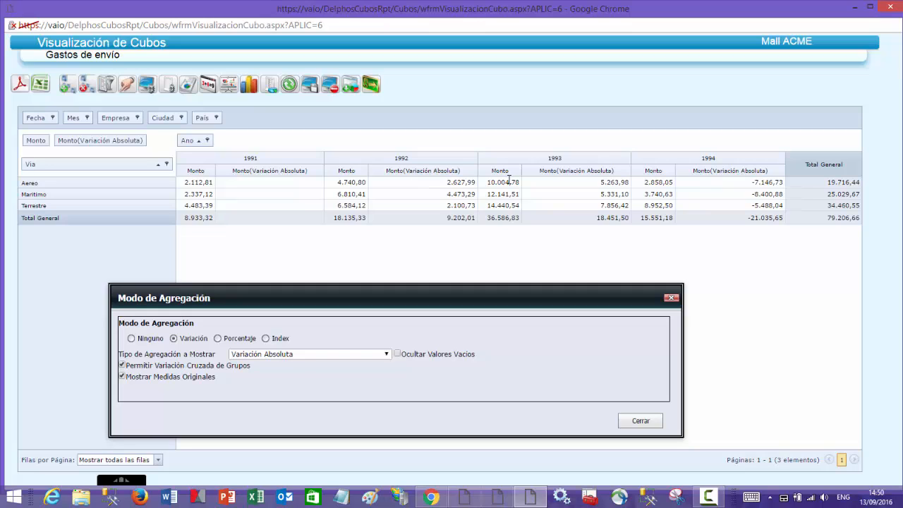
# Step: Set the aggregation type to Variación Porcentual and switch the aggregation mode to Index
pyautogui.click(385, 354)
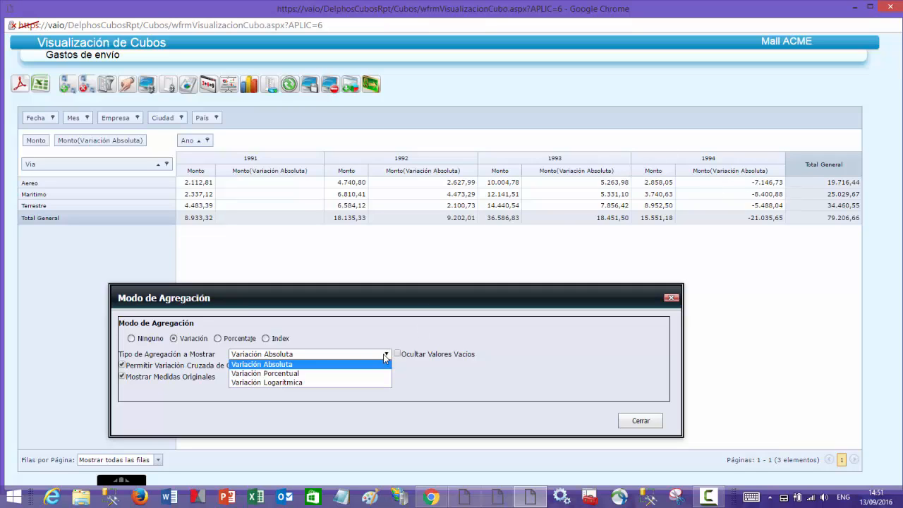
pyautogui.click(294, 374)
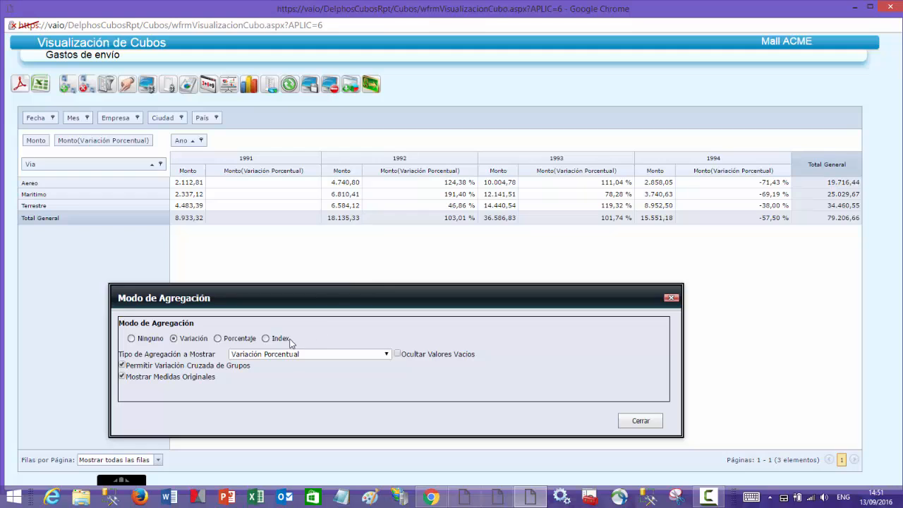
pyautogui.click(266, 338)
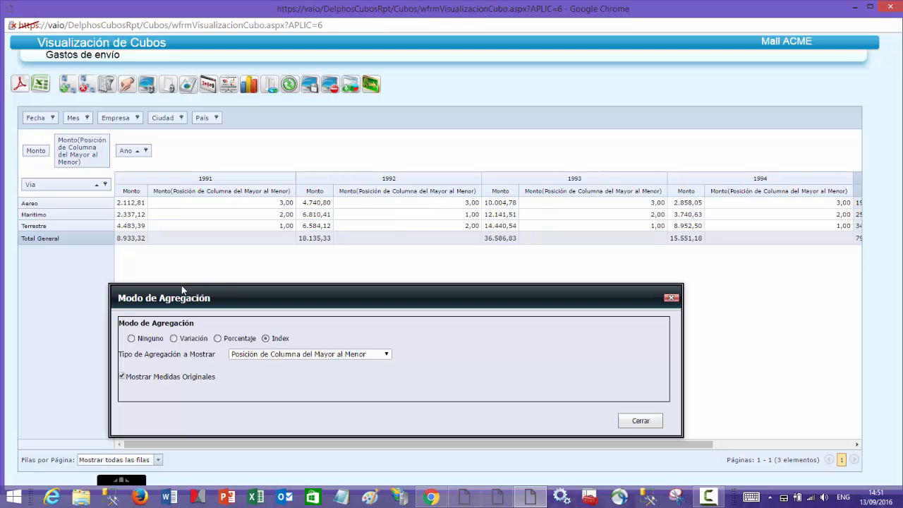
# Step: Reset the cube's aggregation mode to Ninguno and close the Modo de Agregación settings
pyautogui.click(139, 339)
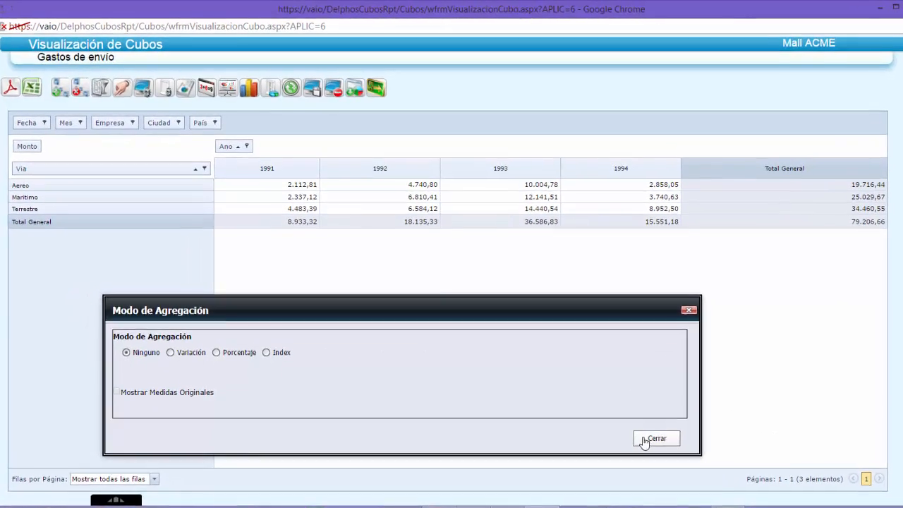
pyautogui.click(641, 420)
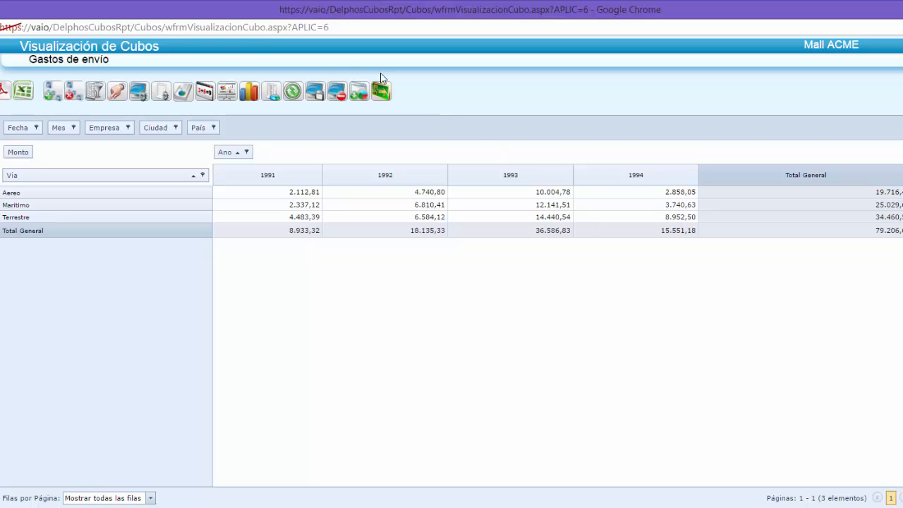
# Step: Open the totals settings in the cube options and set Monto's Tipo de Totalización to Conteo
pyautogui.click(139, 91)
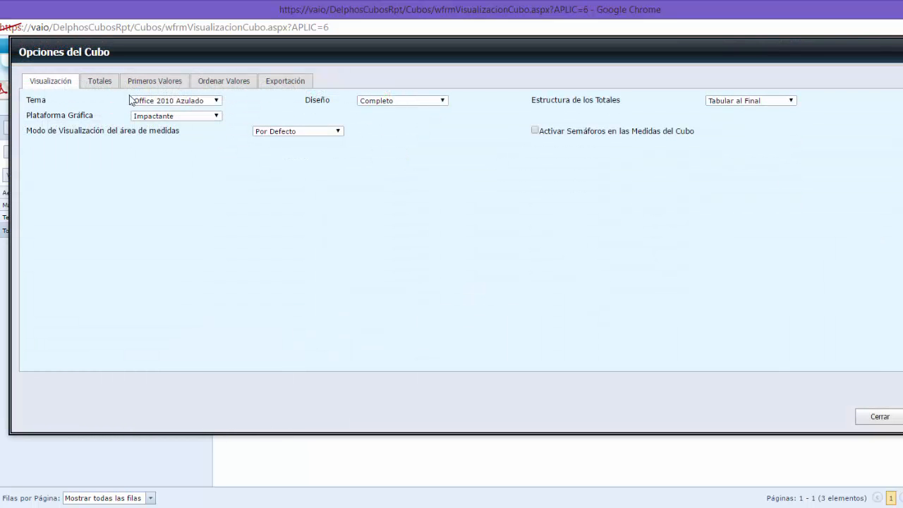
pyautogui.click(99, 83)
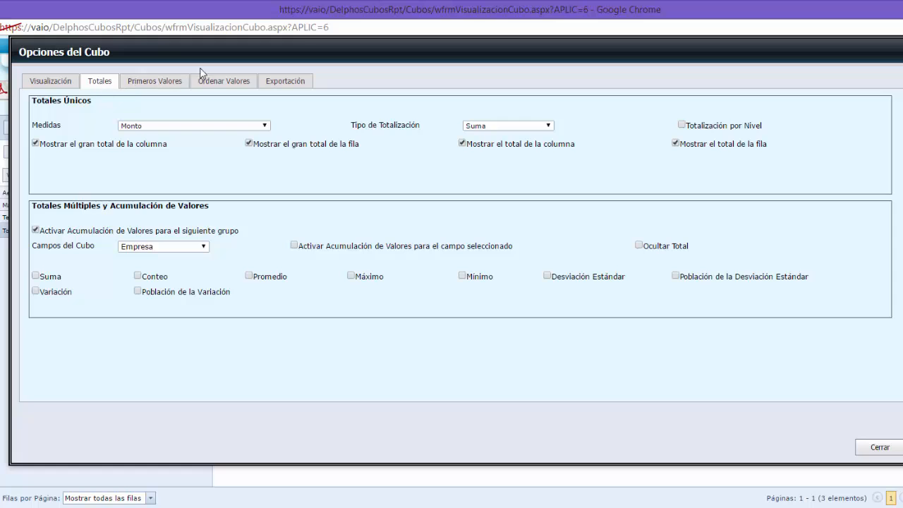
pyautogui.moveTo(300, 44); pyautogui.dragTo(304, 158)
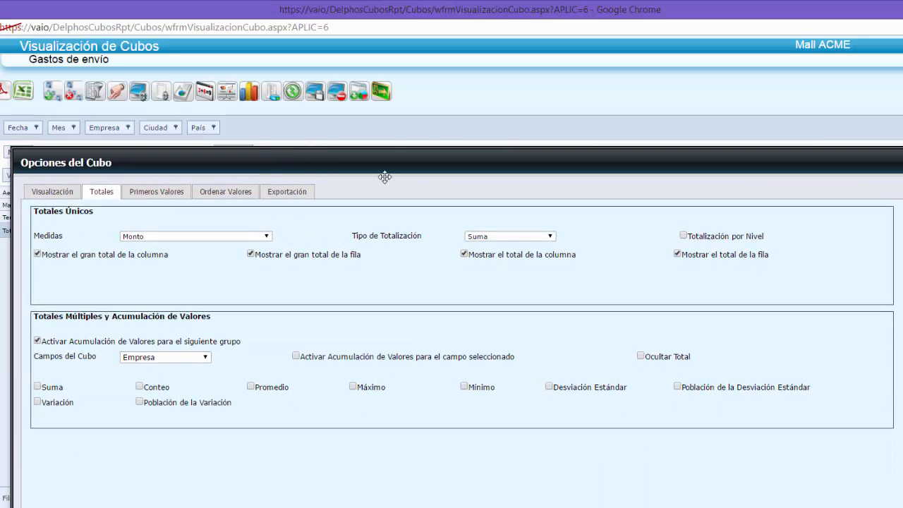
pyautogui.click(551, 236)
pyautogui.click(551, 254)
pyautogui.moveTo(514, 159); pyautogui.dragTo(508, 306)
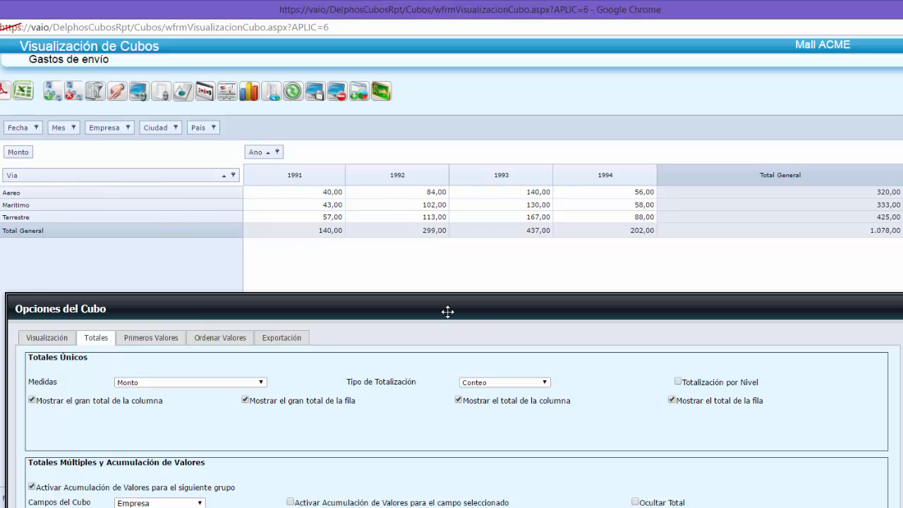
# Step: Set Monto's Tipo de Totalización back to Suma
pyautogui.click(545, 383)
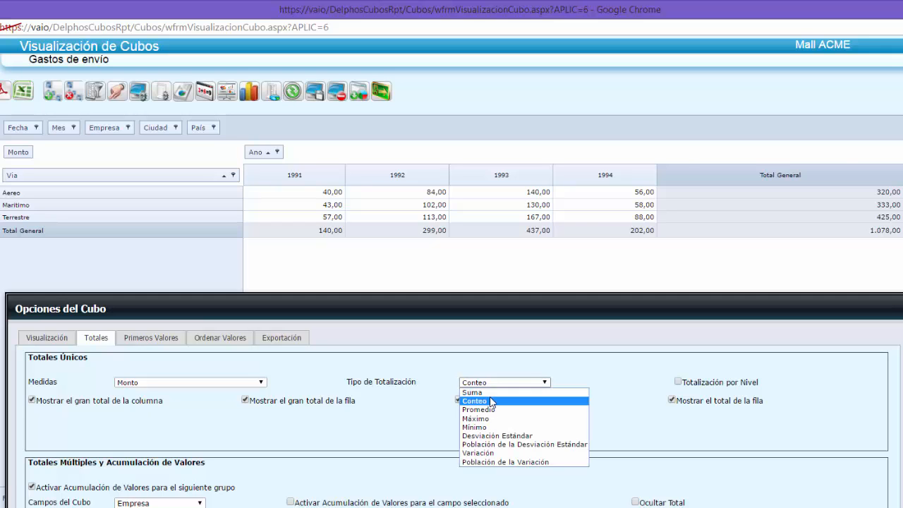
pyautogui.click(489, 393)
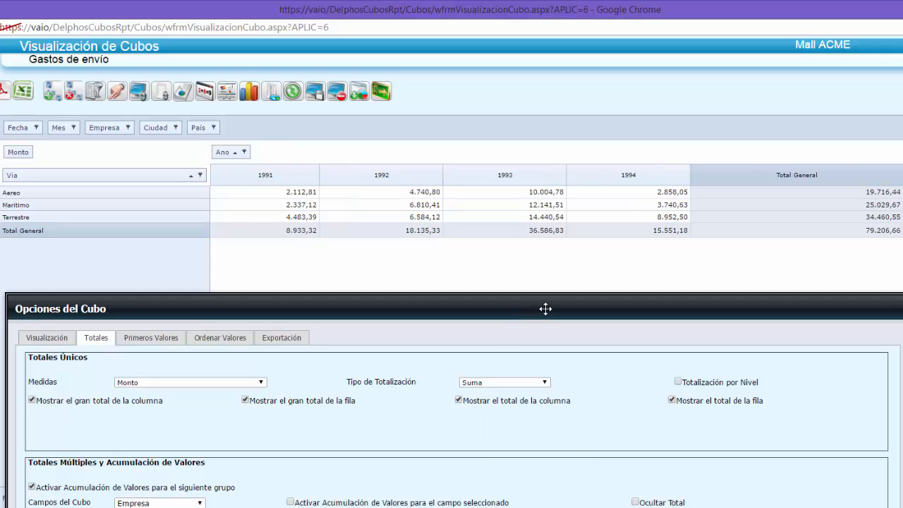
pyautogui.moveTo(545, 307); pyautogui.dragTo(546, 130)
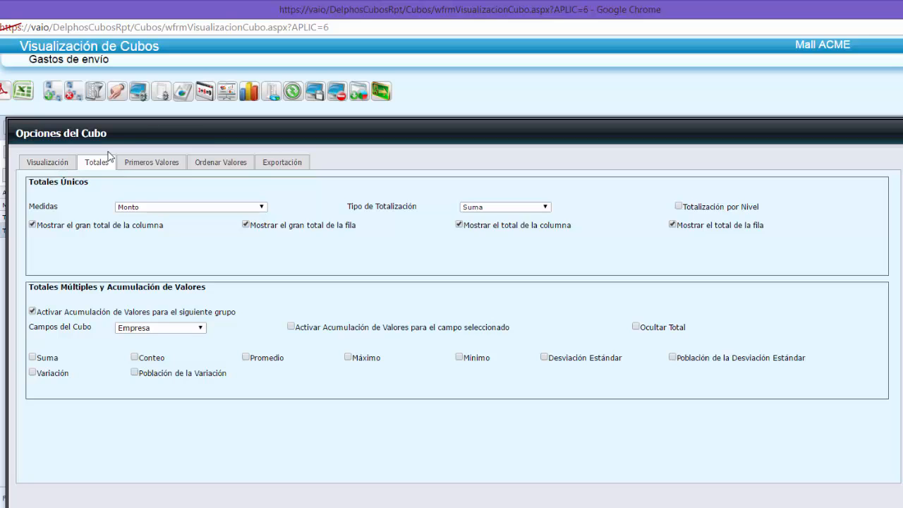
# Step: Enable the multiple totals Suma, Conteo and Promedio for the cube field Via
pyautogui.click(201, 329)
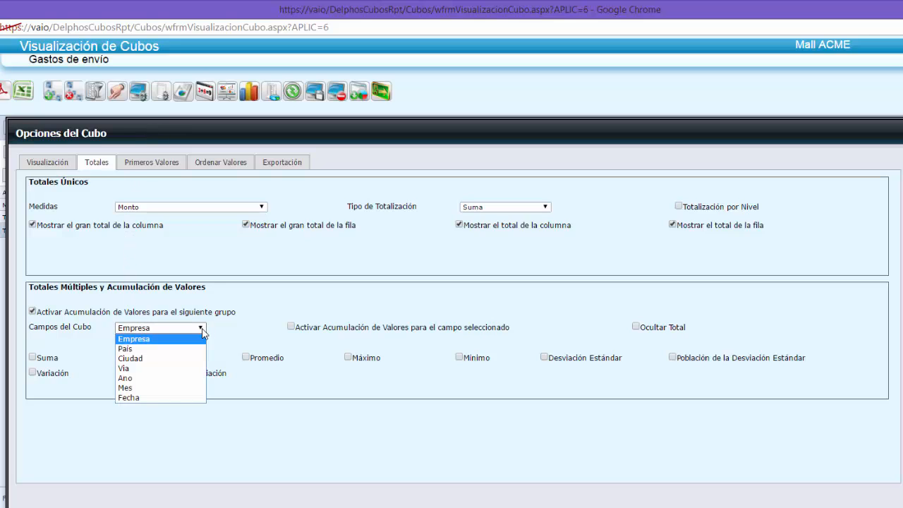
pyautogui.click(165, 368)
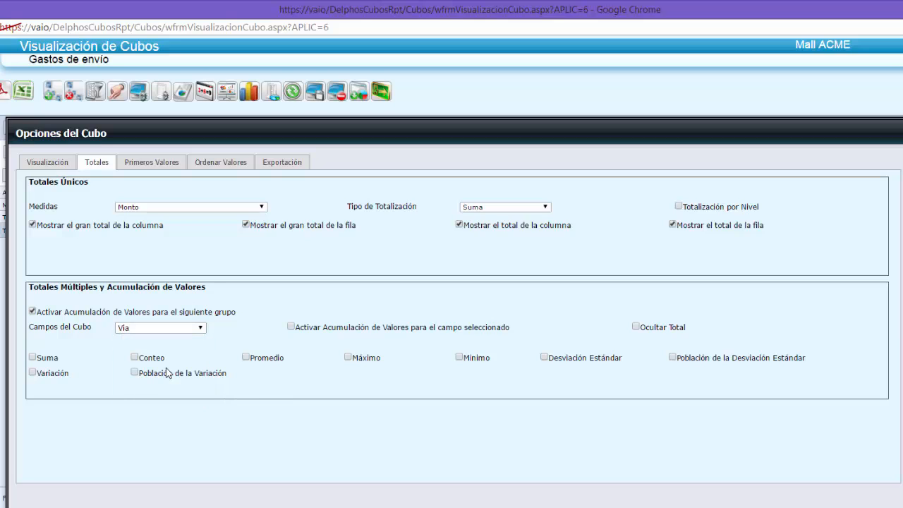
pyautogui.click(33, 358)
pyautogui.click(136, 357)
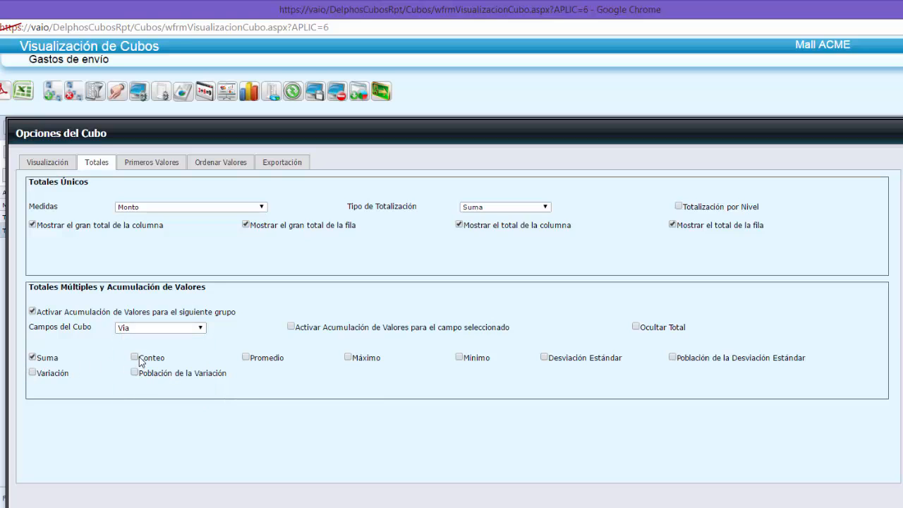
pyautogui.click(246, 357)
# Step: Add País to the cube's rows beside Via and review the multiple totals under each shipping route
pyautogui.moveTo(365, 129); pyautogui.dragTo(368, 362)
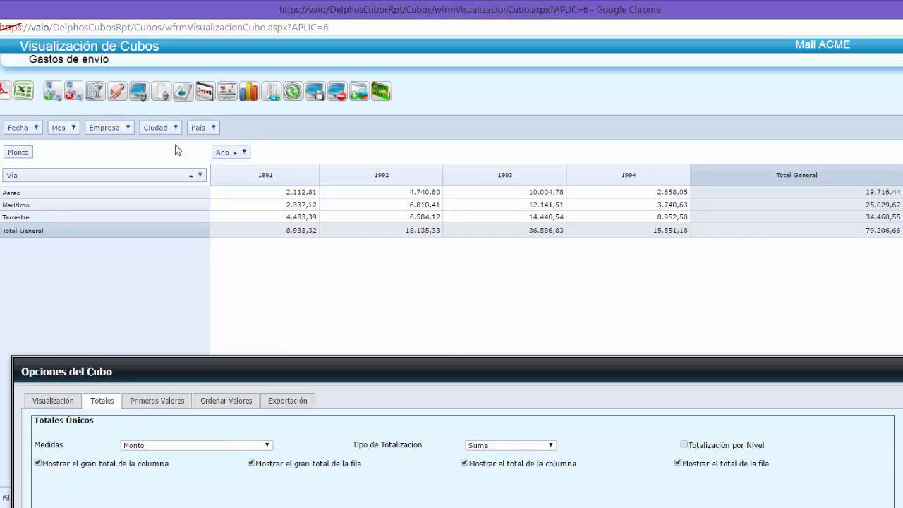
pyautogui.moveTo(205, 130); pyautogui.dragTo(204, 183)
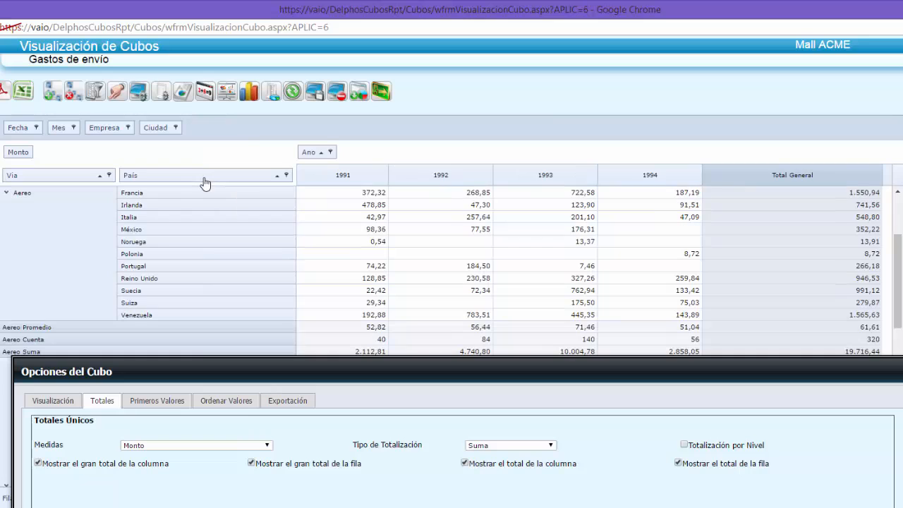
pyautogui.scroll(-1, 204, 182)
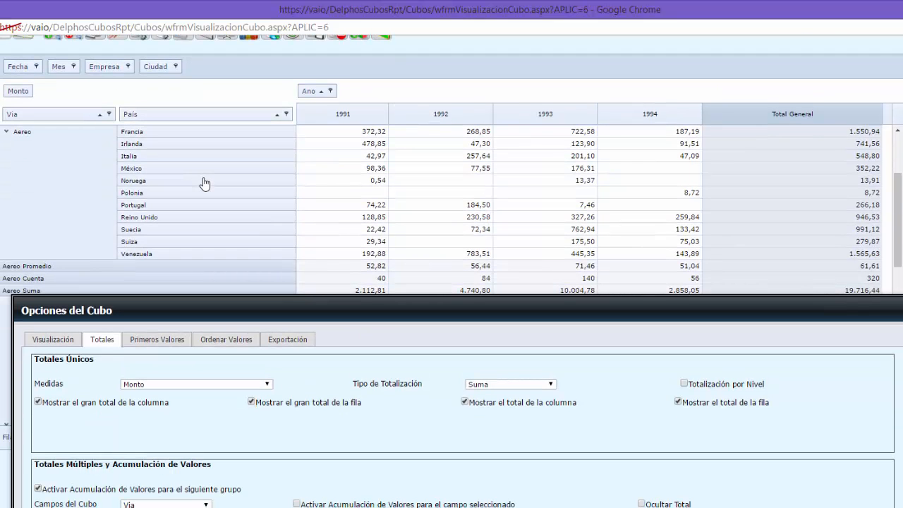
pyautogui.moveTo(261, 303); pyautogui.dragTo(253, 348)
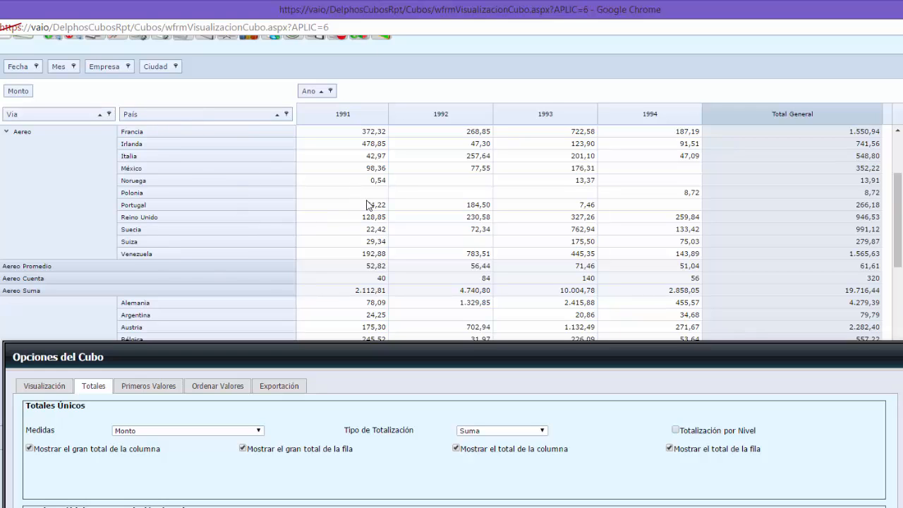
pyautogui.scroll(-3, 366, 205)
pyautogui.scroll(-2, 367, 205)
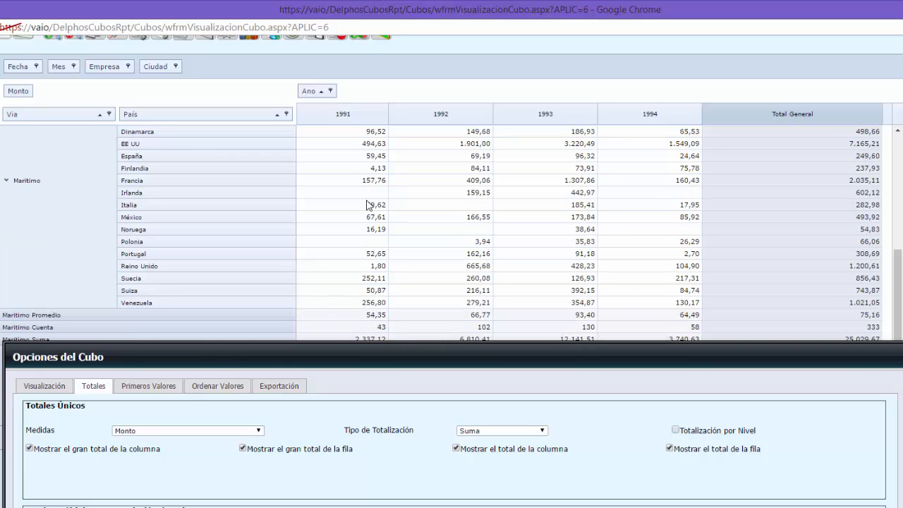
pyautogui.scroll(-1, 367, 205)
pyautogui.scroll(4, 367, 205)
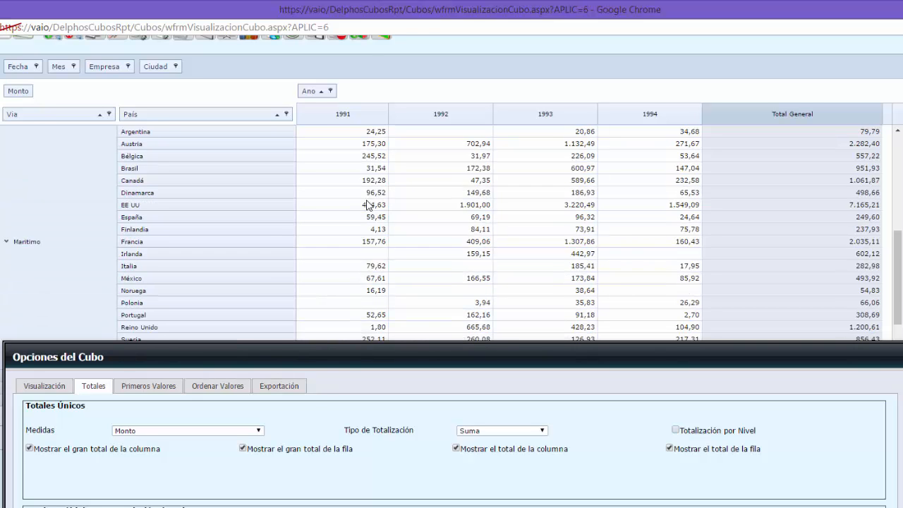
# Step: Turn off the Suma and Promedio totals for Via, close the cube options and move País back to the filter area
pyautogui.moveTo(328, 354); pyautogui.dragTo(334, 132)
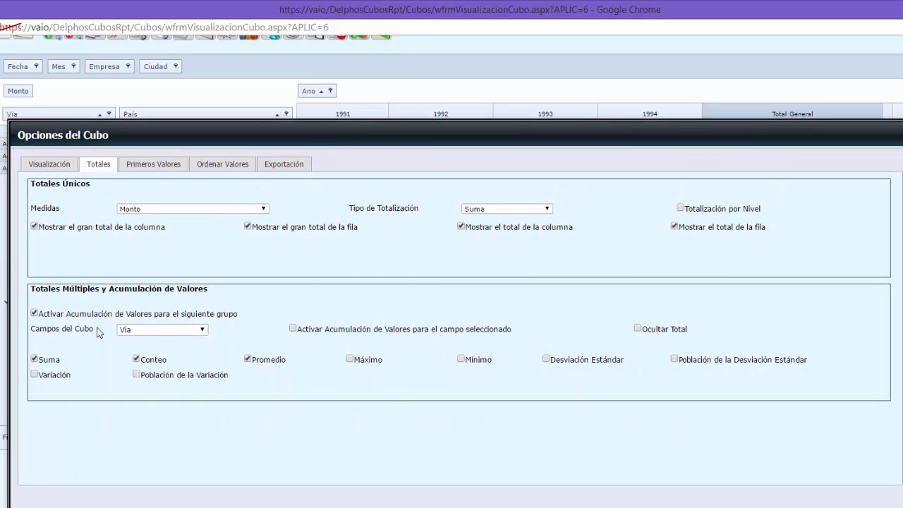
pyautogui.click(37, 360)
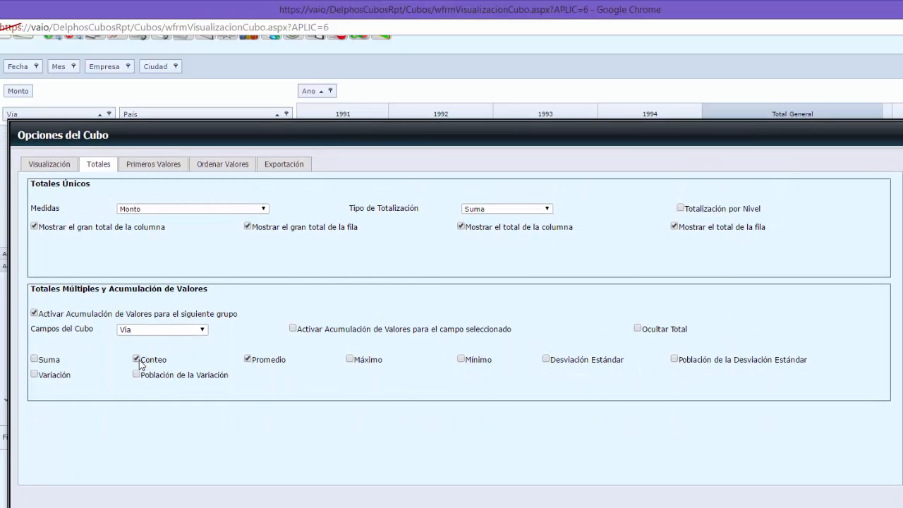
pyautogui.click(248, 359)
pyautogui.moveTo(318, 129); pyautogui.dragTo(296, 41)
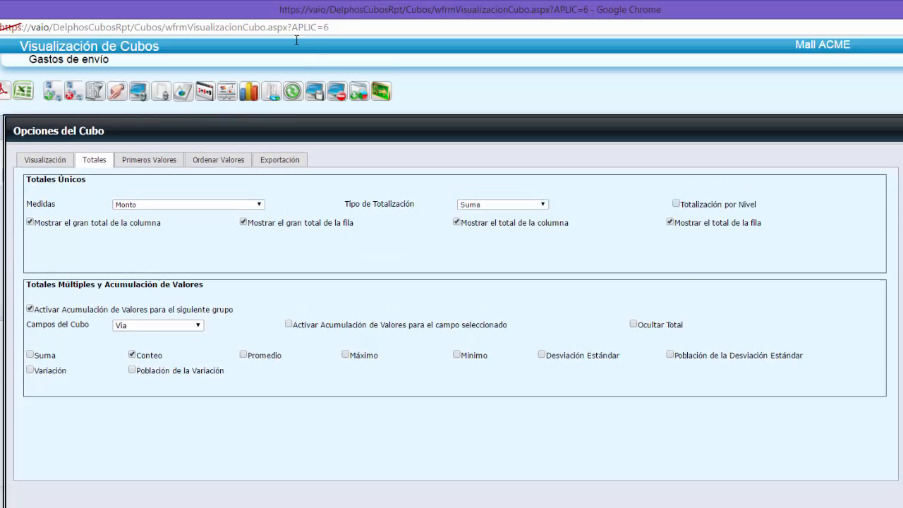
pyautogui.moveTo(398, 122); pyautogui.dragTo(377, 97)
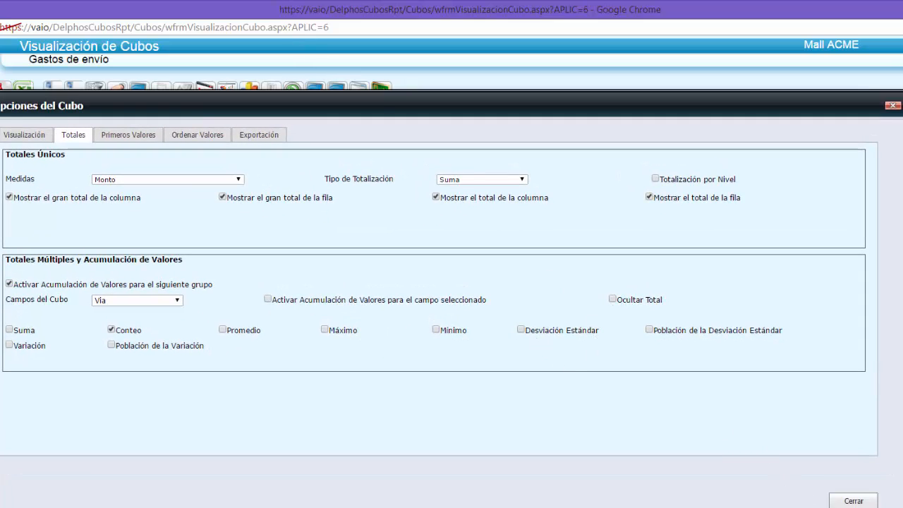
pyautogui.click(851, 501)
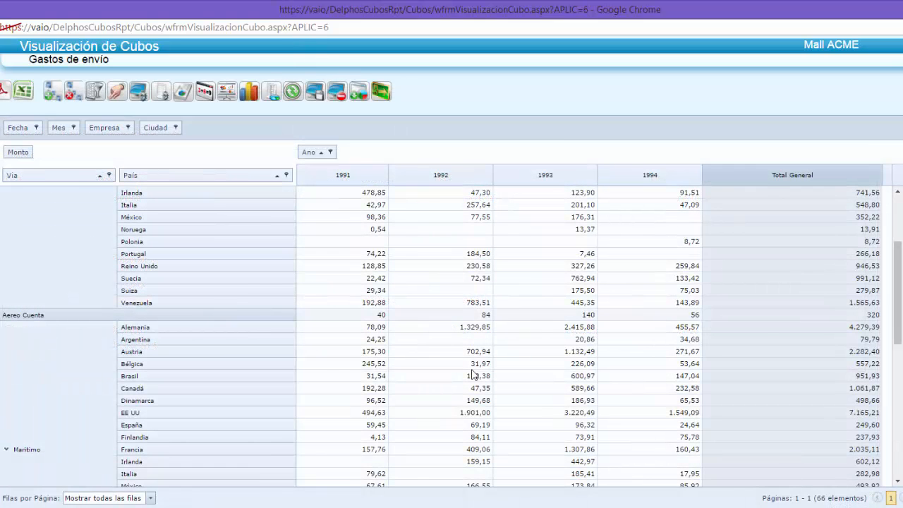
pyautogui.moveTo(148, 180); pyautogui.dragTo(212, 134)
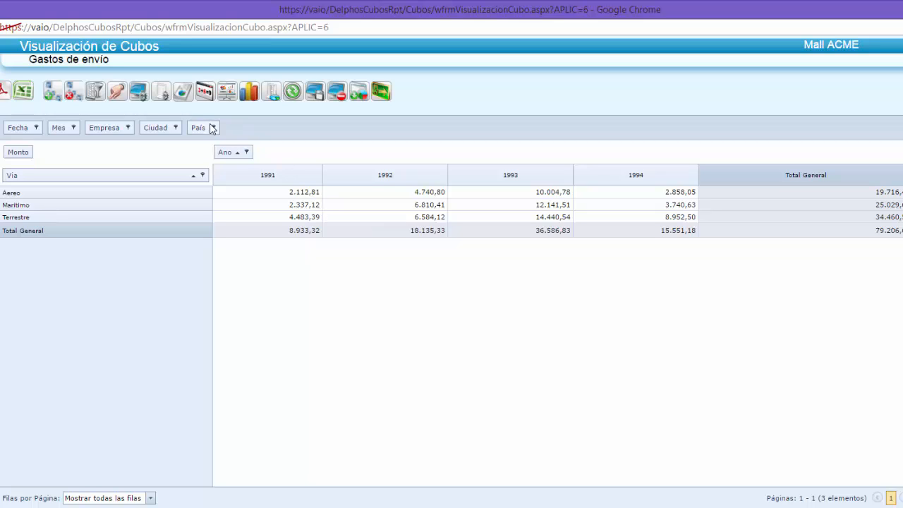
# Step: Filter the Mes field to show only 01. Enero, 02. Febrero and 03. Marzo
pyautogui.click(73, 128)
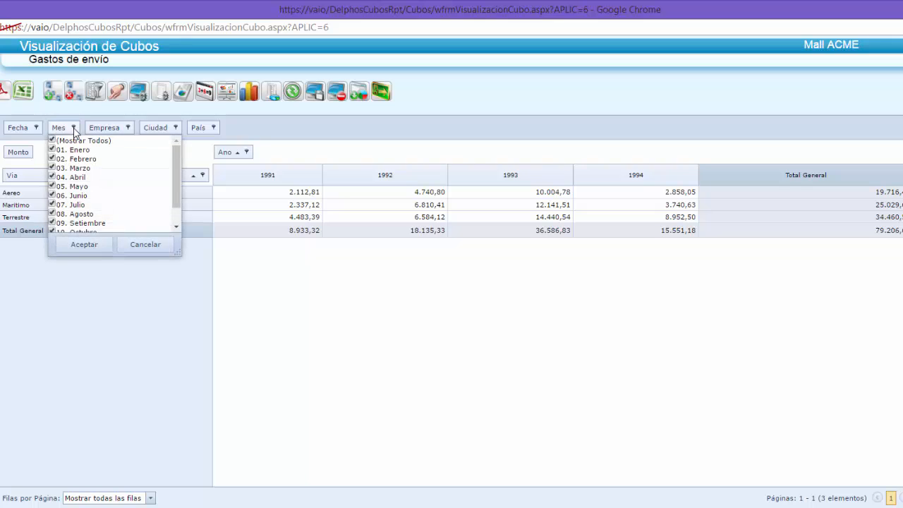
pyautogui.click(52, 140)
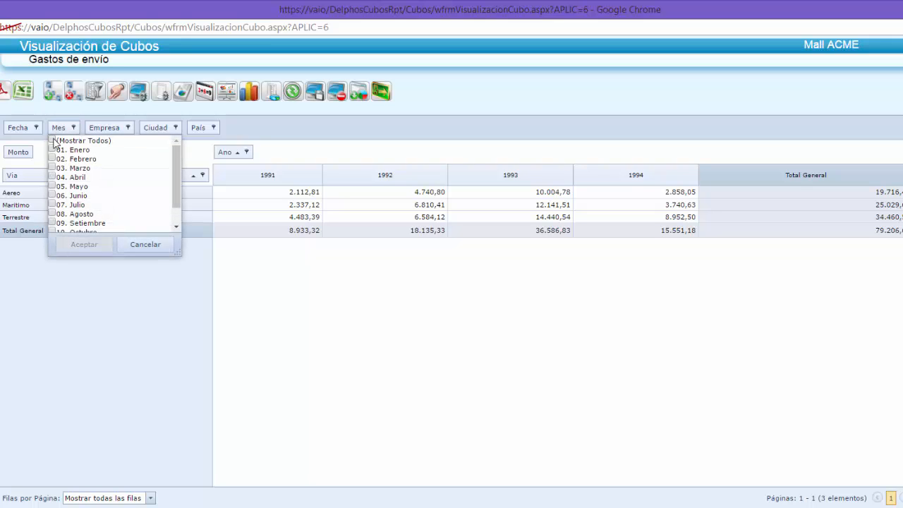
pyautogui.click(52, 149)
pyautogui.click(52, 159)
pyautogui.click(53, 168)
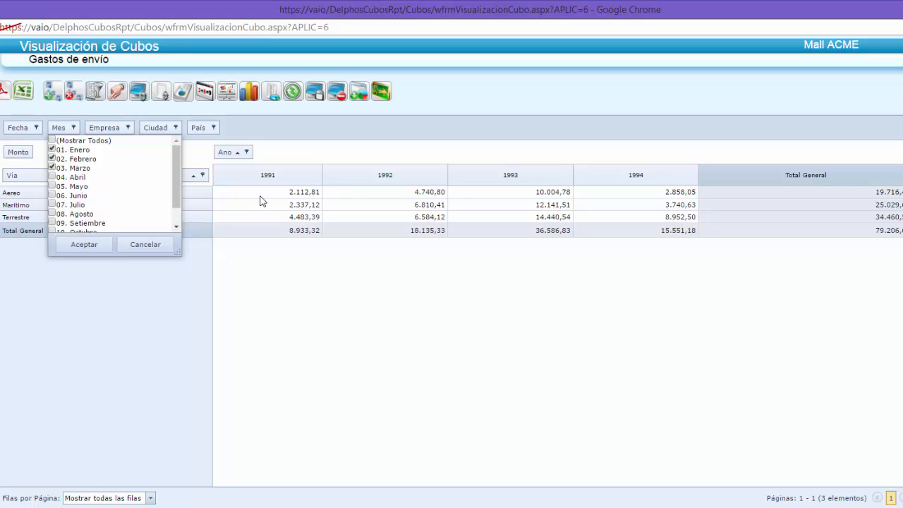
pyautogui.click(99, 246)
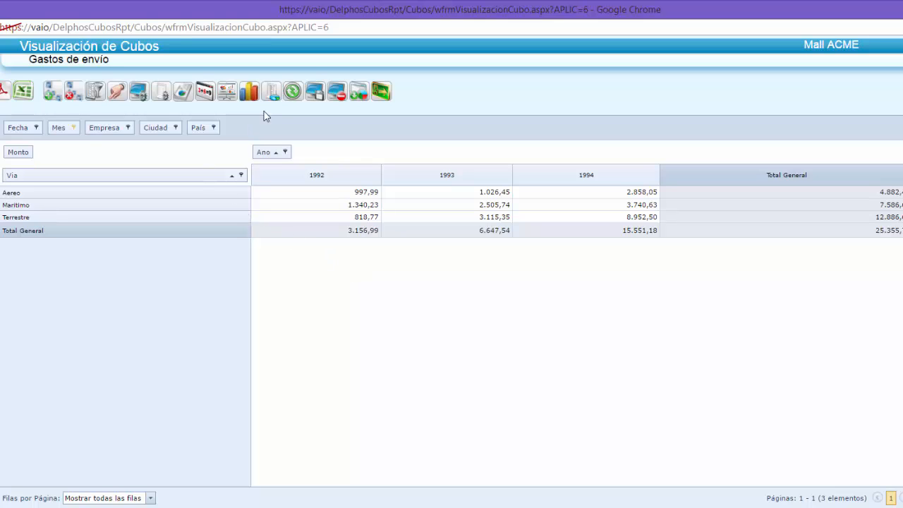
# Step: Reset the Mes filter to show all months
pyautogui.click(75, 130)
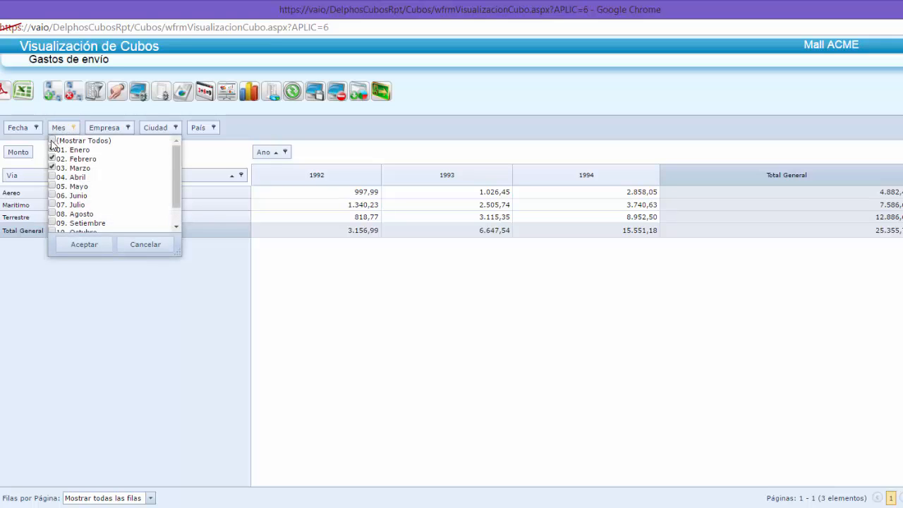
pyautogui.click(52, 140)
pyautogui.click(88, 248)
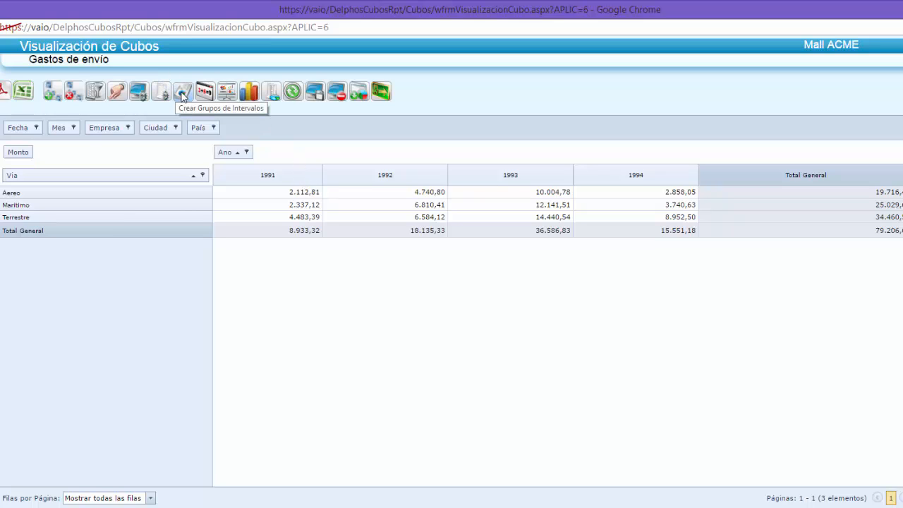
# Step: Display the chart of shipping costs by Via and Ano together with the cube's table
pyautogui.click(273, 93)
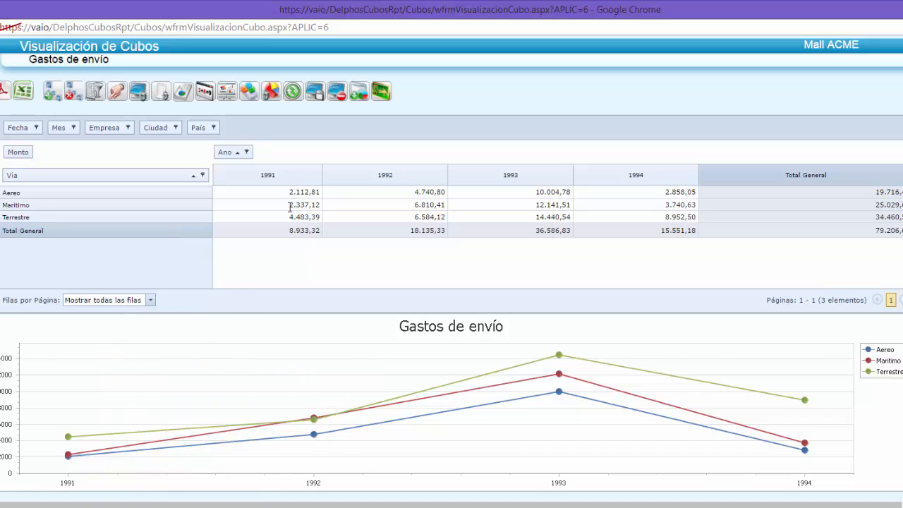
pyautogui.moveTo(145, 379)
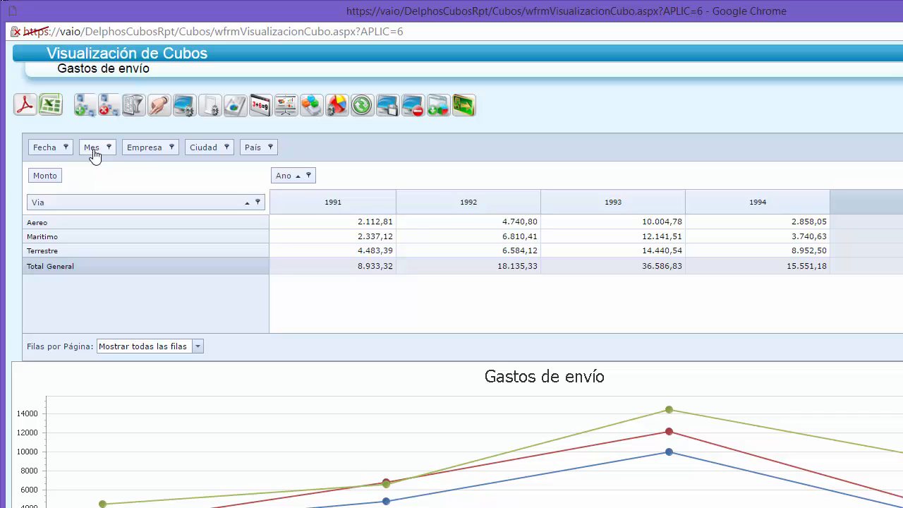
# Step: Move the Mes field from the filter area to the columns, placed after Ano
pyautogui.moveTo(63, 128); pyautogui.dragTo(265, 184)
pyautogui.moveTo(329, 216); pyautogui.dragTo(363, 184)
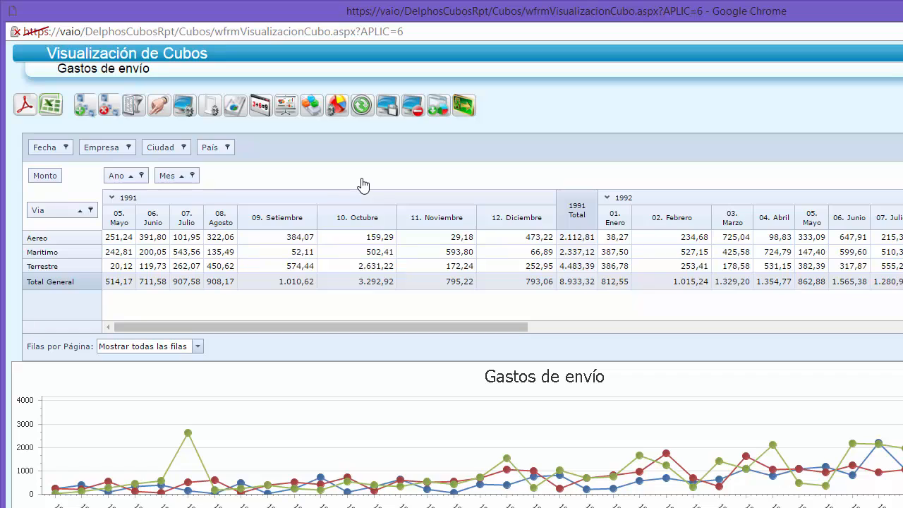
# Step: Return Mes to the filter area, review the costs with País in the rows after Via, and move País back to the filters
pyautogui.moveTo(165, 177); pyautogui.dragTo(251, 205)
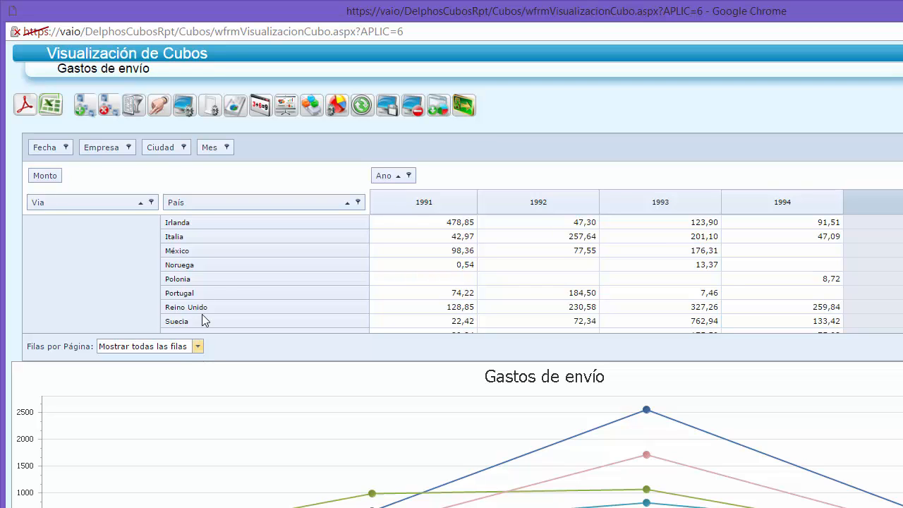
pyautogui.scroll(5, 243, 279)
pyautogui.scroll(-15, 248, 280)
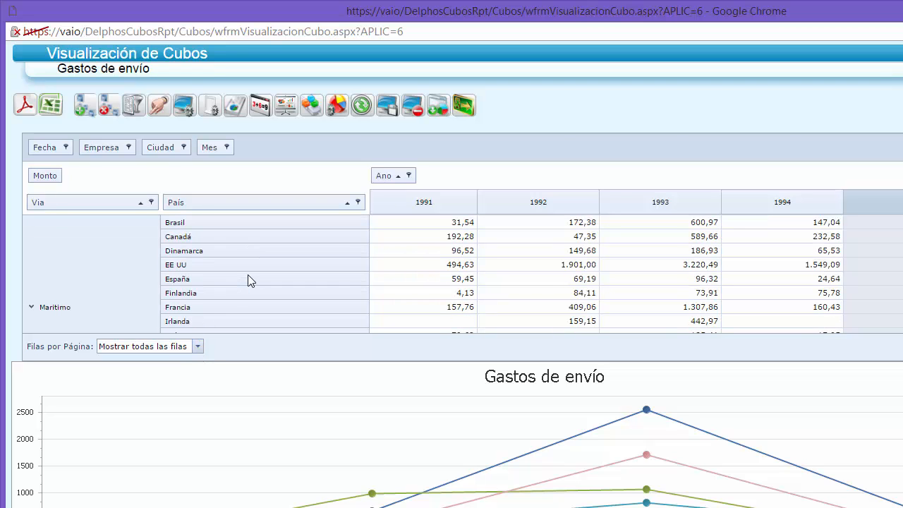
pyautogui.scroll(15, 248, 280)
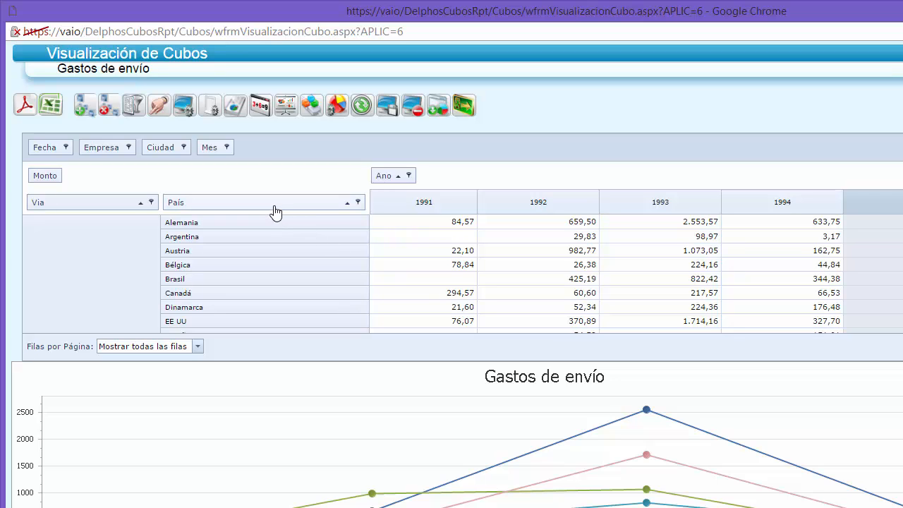
pyautogui.moveTo(276, 210); pyautogui.dragTo(300, 159)
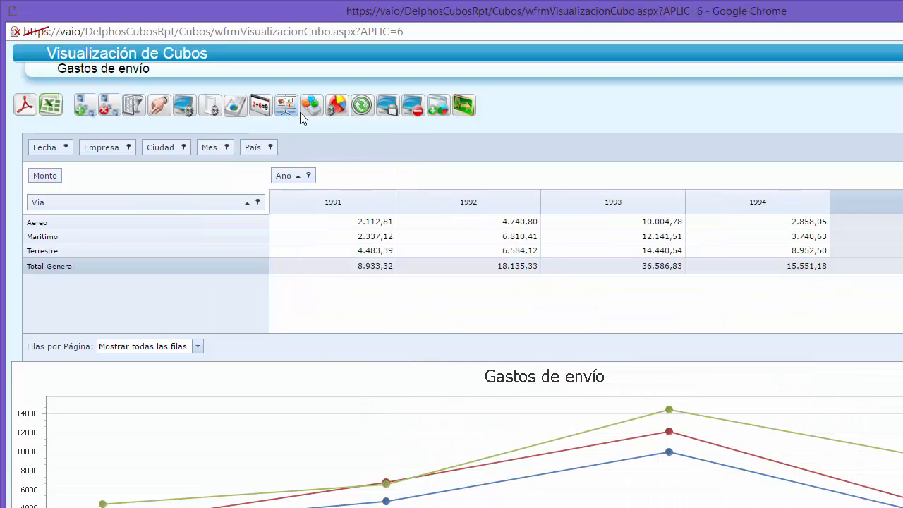
# Step: Review the chart types available in the chart options and close the options without changing them
pyautogui.click(335, 106)
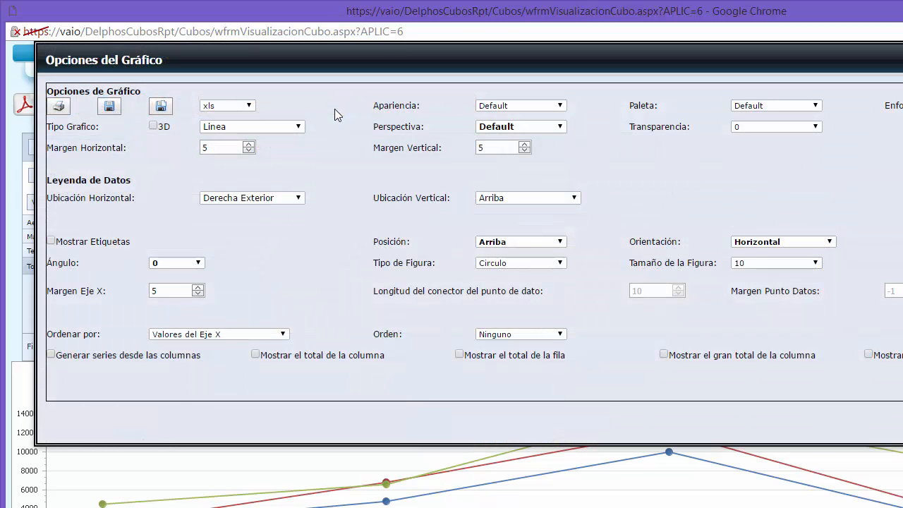
pyautogui.click(299, 127)
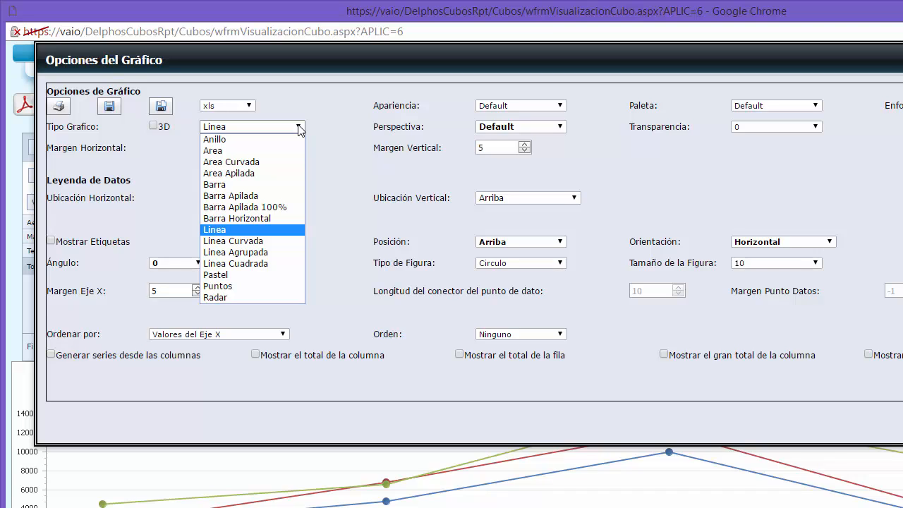
pyautogui.click(340, 162)
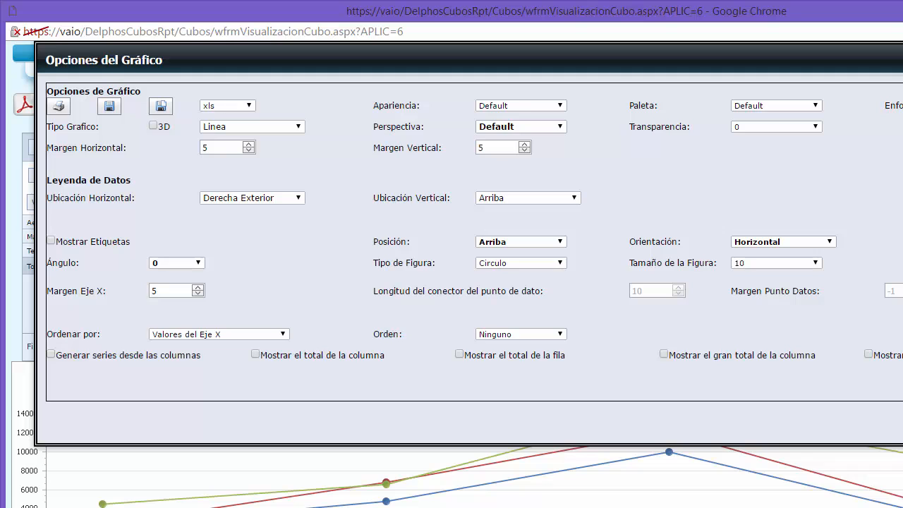
pyautogui.press('Escape')
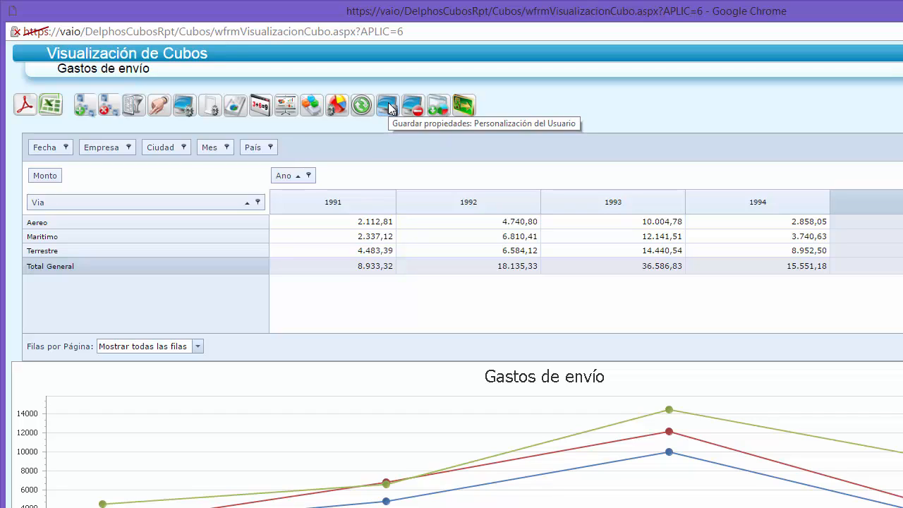
# Step: Hide the chart and forecast the cube's series for 3 periods with Error Medio Cuadrado as the error measure
pyautogui.click(310, 106)
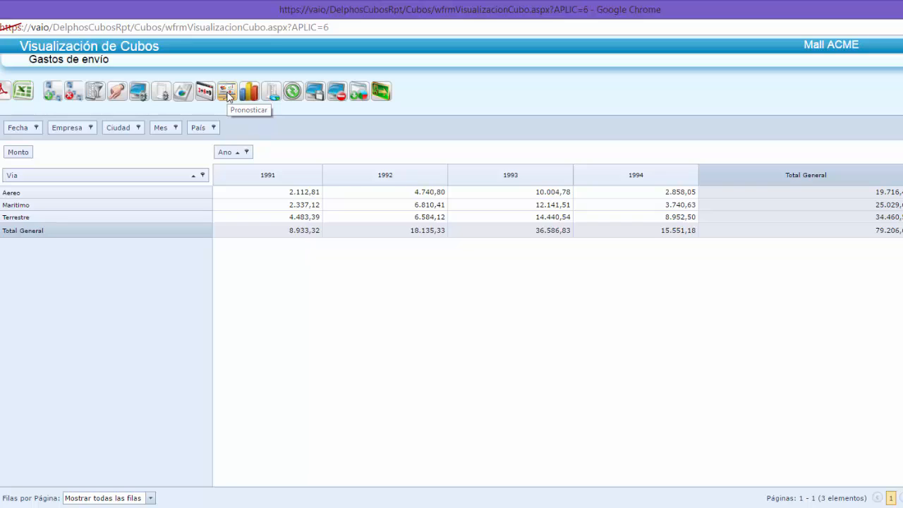
pyautogui.click(227, 93)
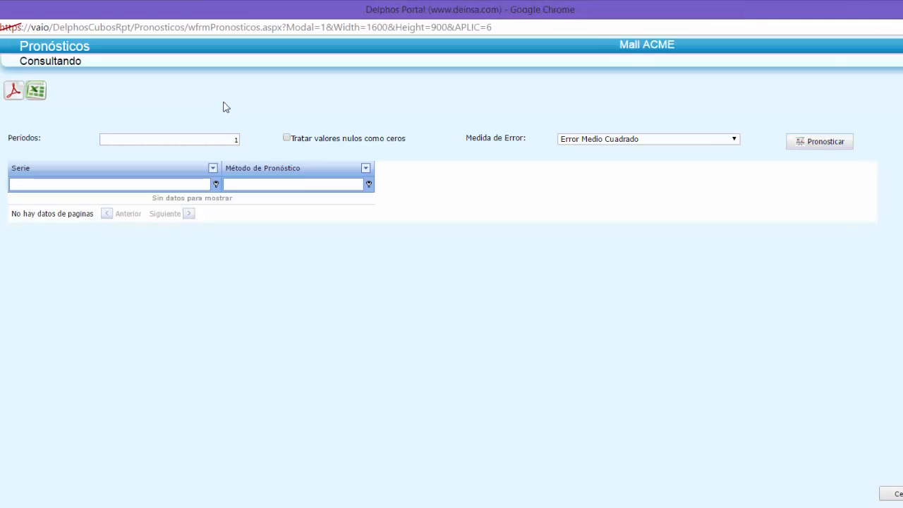
pyautogui.moveTo(219, 139); pyautogui.dragTo(237, 140)
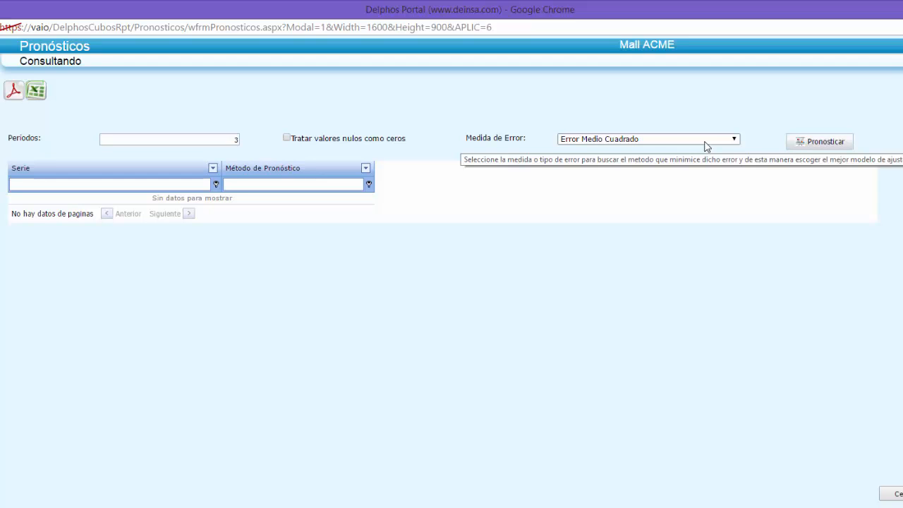
pyautogui.click(839, 141)
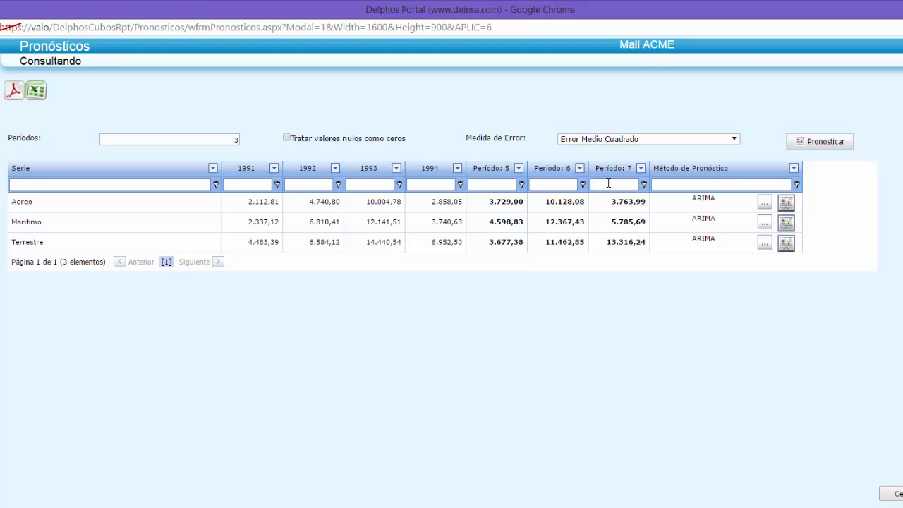
# Step: Examine the forecast methods offered for the Aereo series, and its ARIMA forecast's error measures, statistics and chart
pyautogui.click(787, 204)
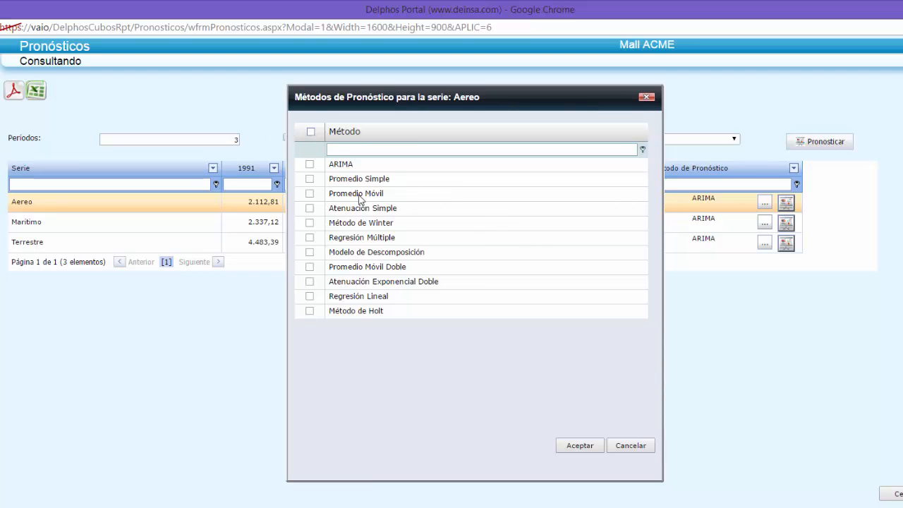
pyautogui.click(653, 447)
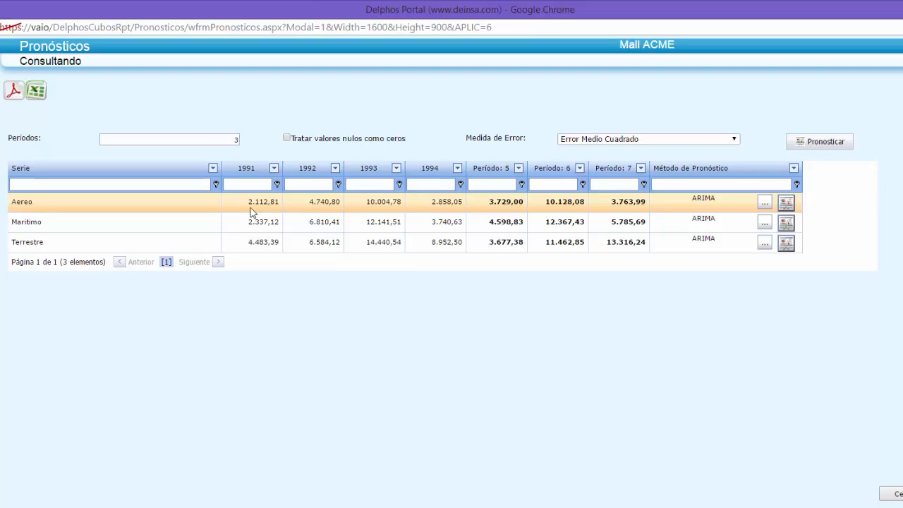
pyautogui.click(765, 202)
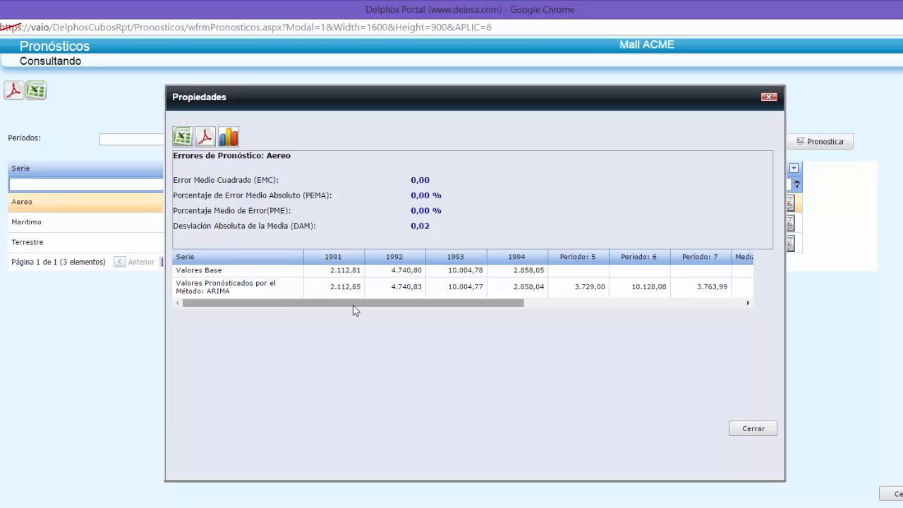
pyautogui.moveTo(354, 305); pyautogui.dragTo(532, 305)
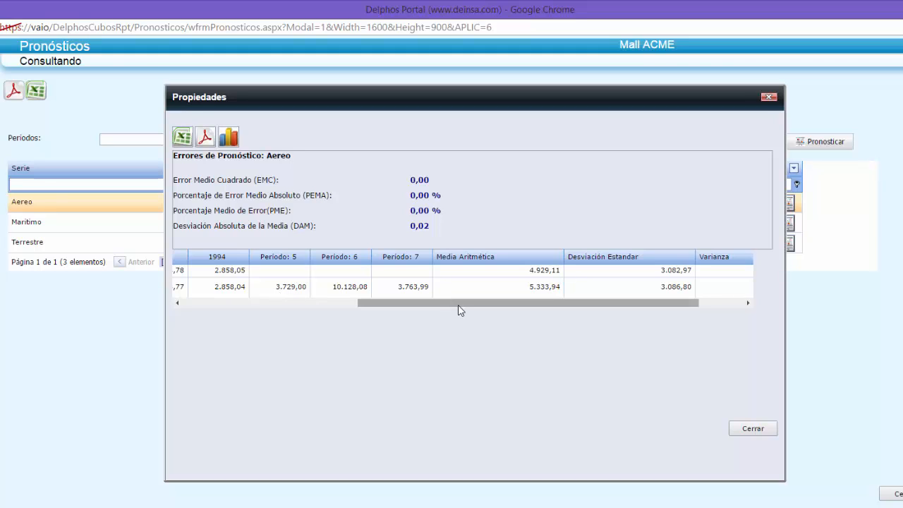
pyautogui.click(229, 137)
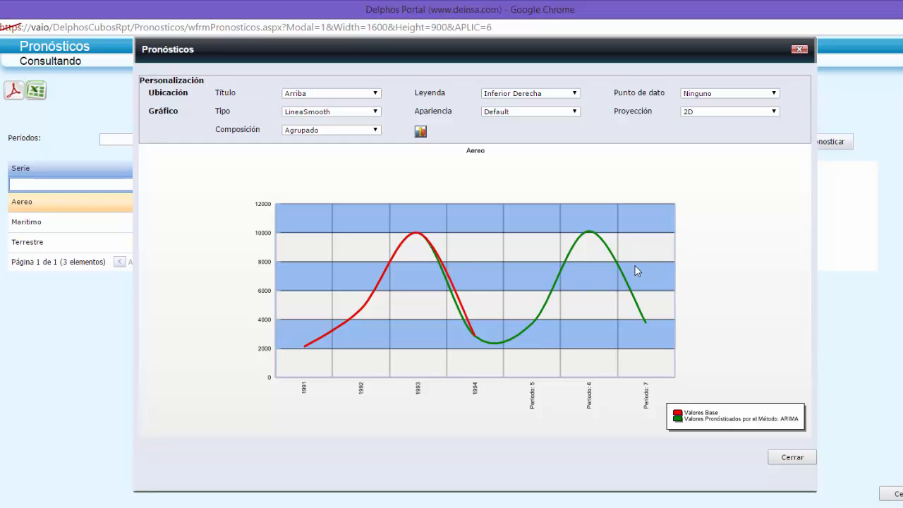
pyautogui.click(798, 49)
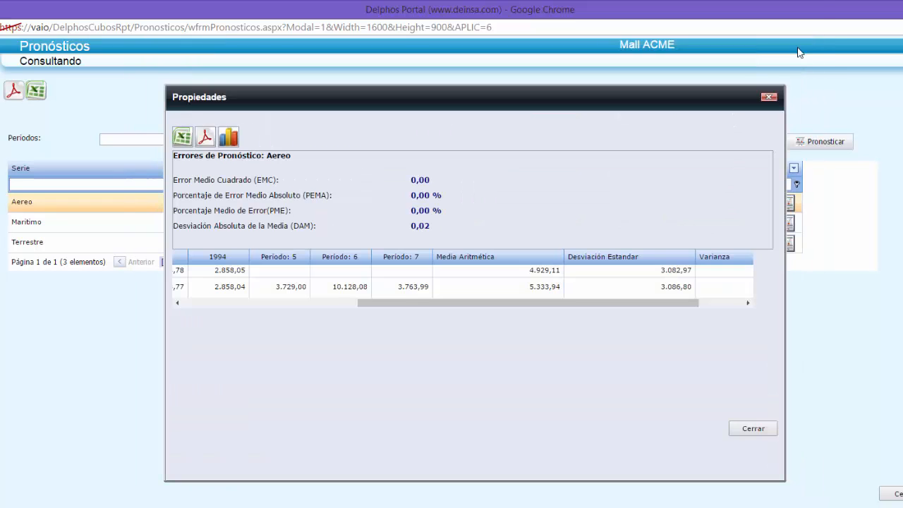
pyautogui.click(752, 428)
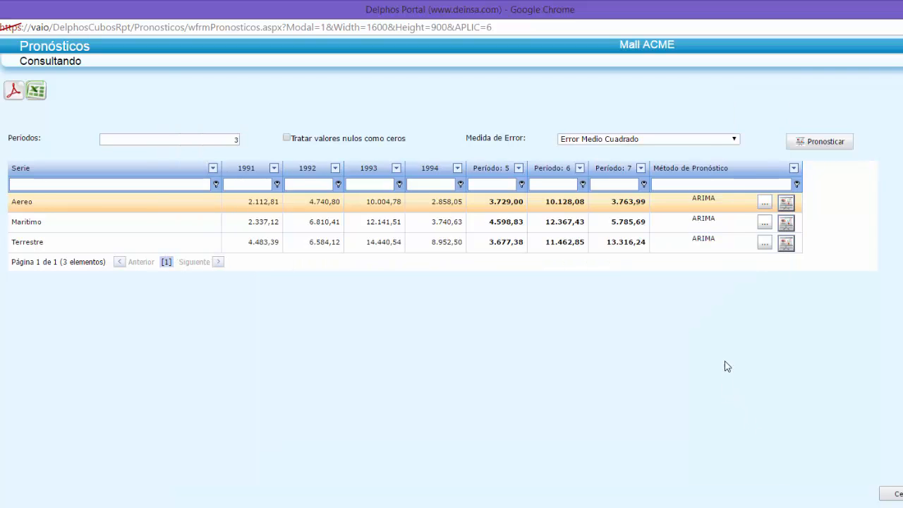
# Step: Generate a comparison of Aereo forecasts using ARIMA, Atenuación Exponencial Doble and Regresión Lineal
pyautogui.click(783, 203)
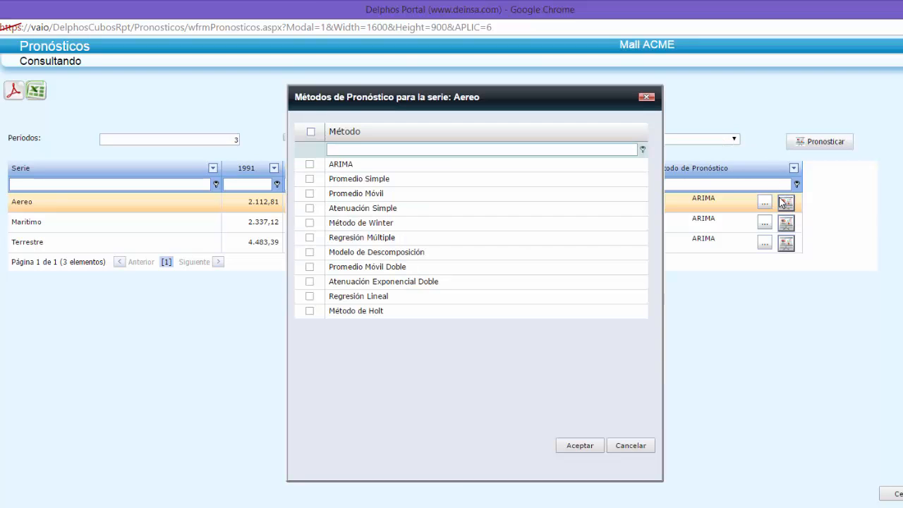
pyautogui.click(311, 165)
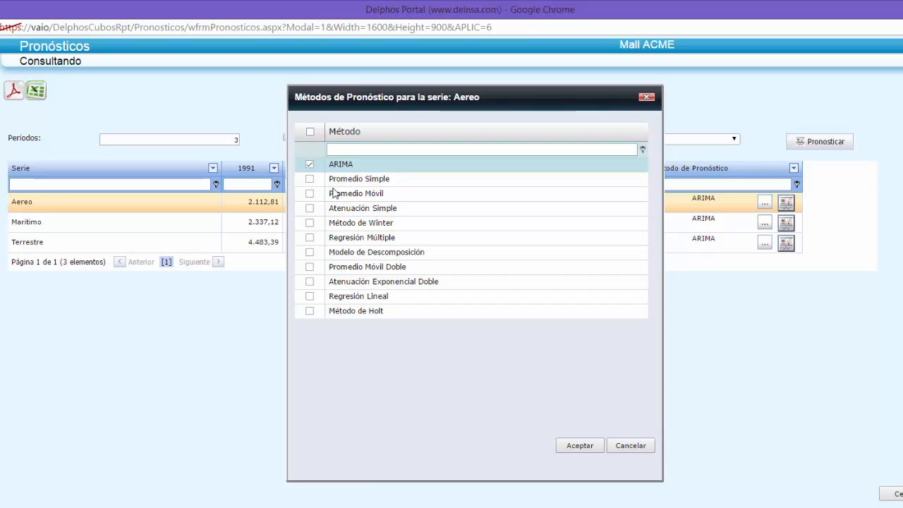
pyautogui.click(309, 282)
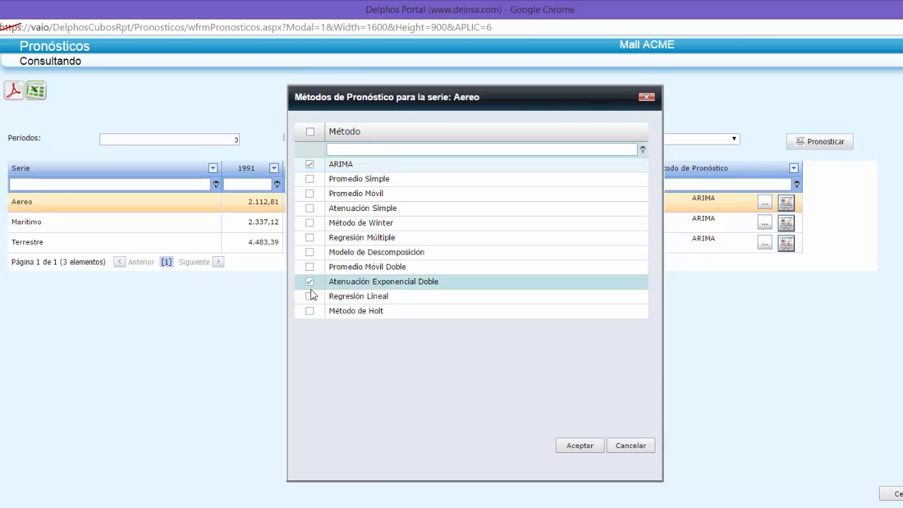
pyautogui.click(309, 296)
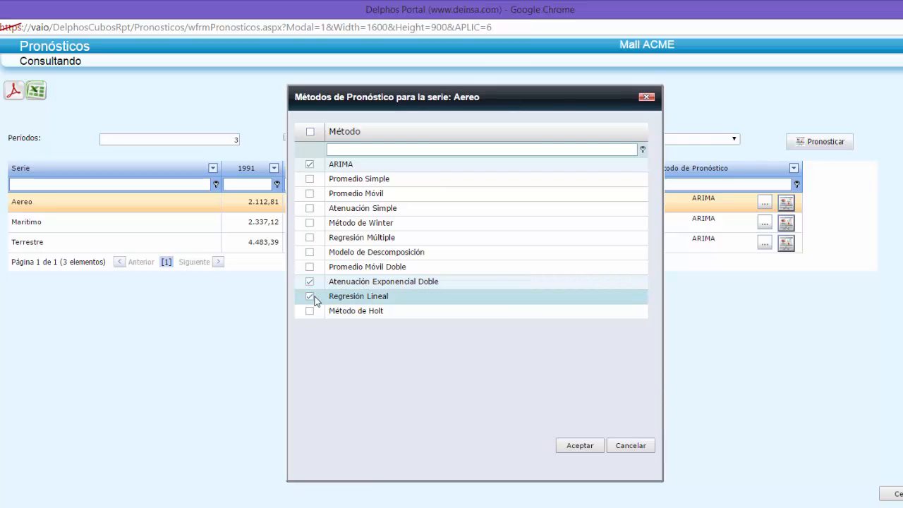
pyautogui.click(580, 445)
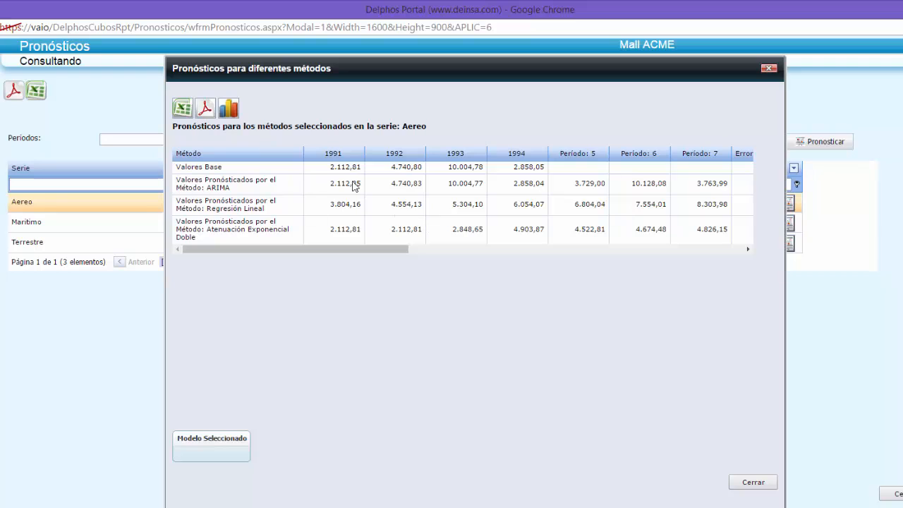
# Step: View the chart comparing the Aereo forecasts, and close the forecast windows to return to the cube
pyautogui.click(228, 110)
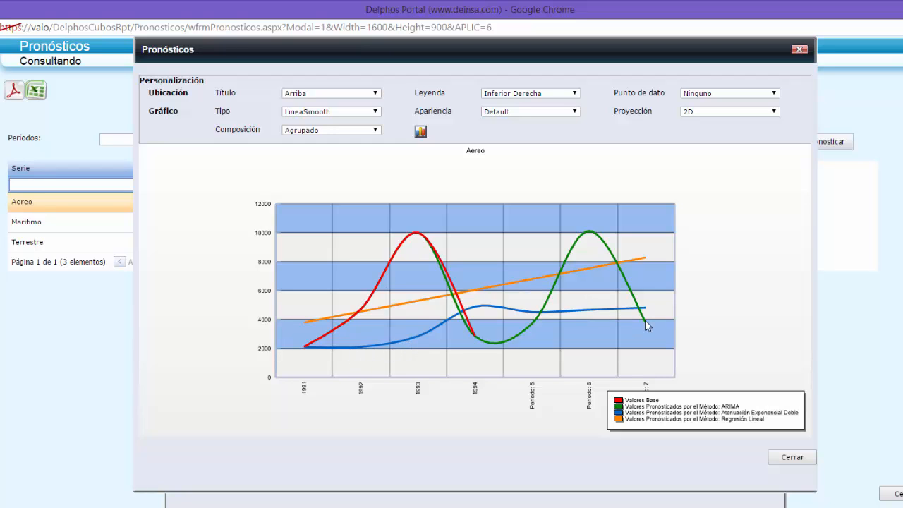
pyautogui.click(798, 459)
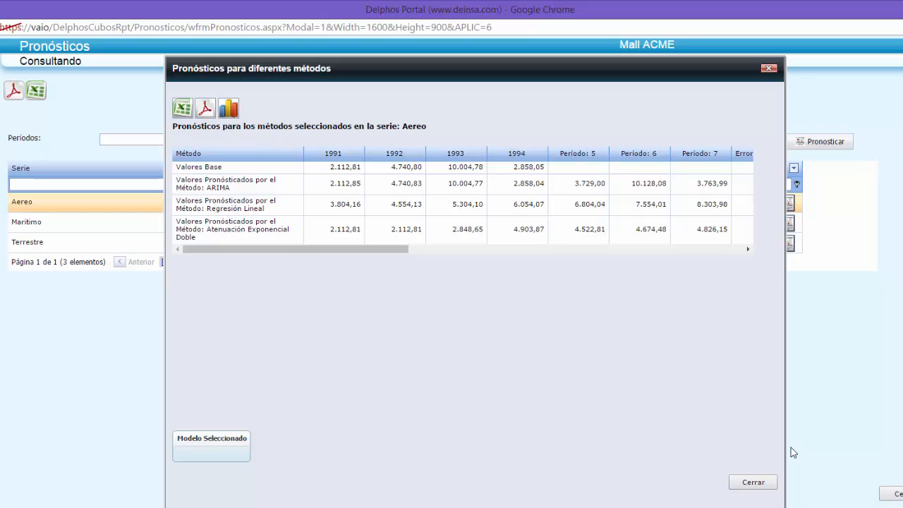
pyautogui.click(769, 68)
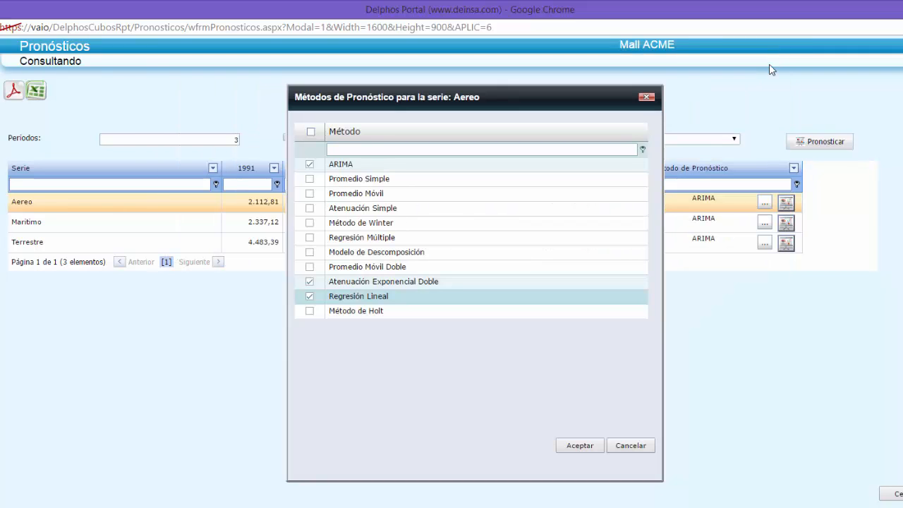
pyautogui.click(635, 445)
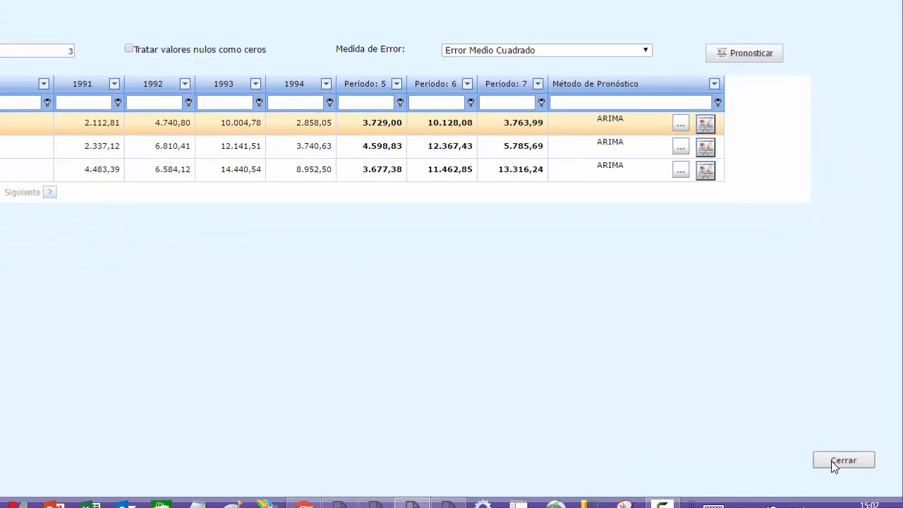
pyautogui.click(891, 492)
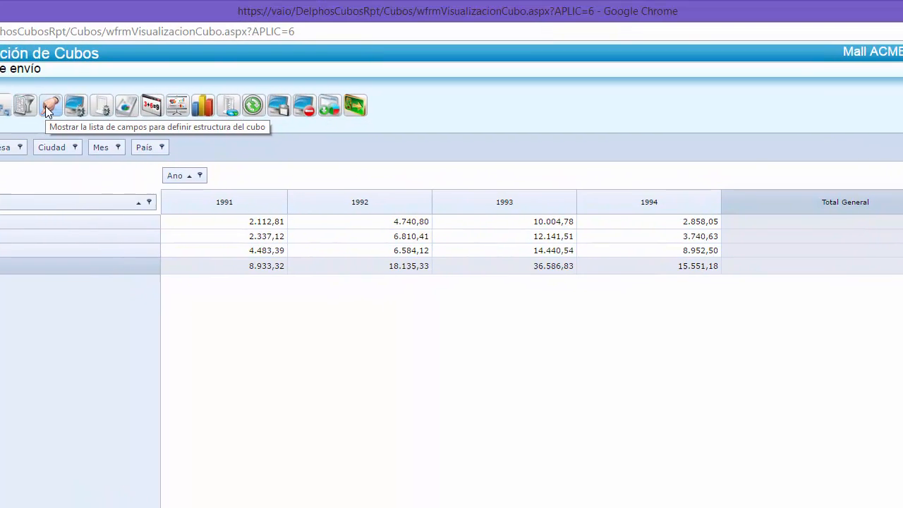
# Step: In the field list, move Via to the filter area and place País and Ciudad in the row area
pyautogui.click(50, 106)
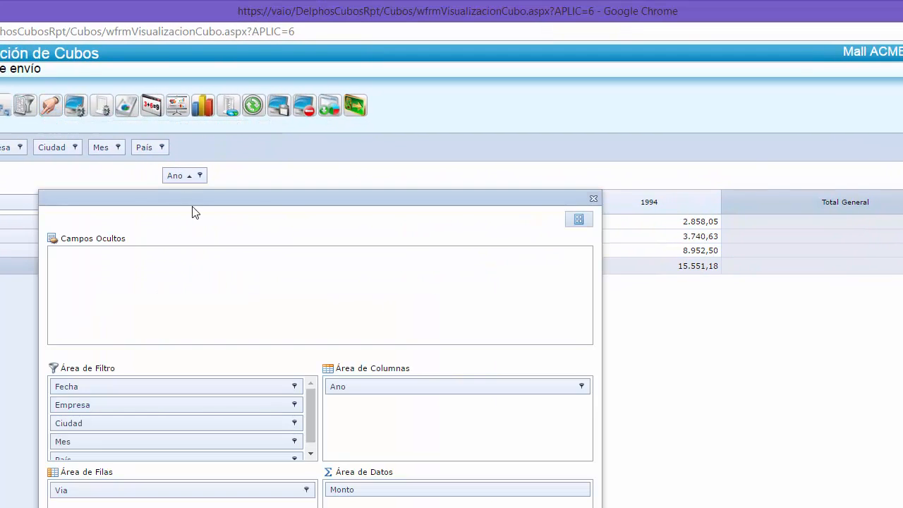
pyautogui.moveTo(250, 195); pyautogui.dragTo(251, 10)
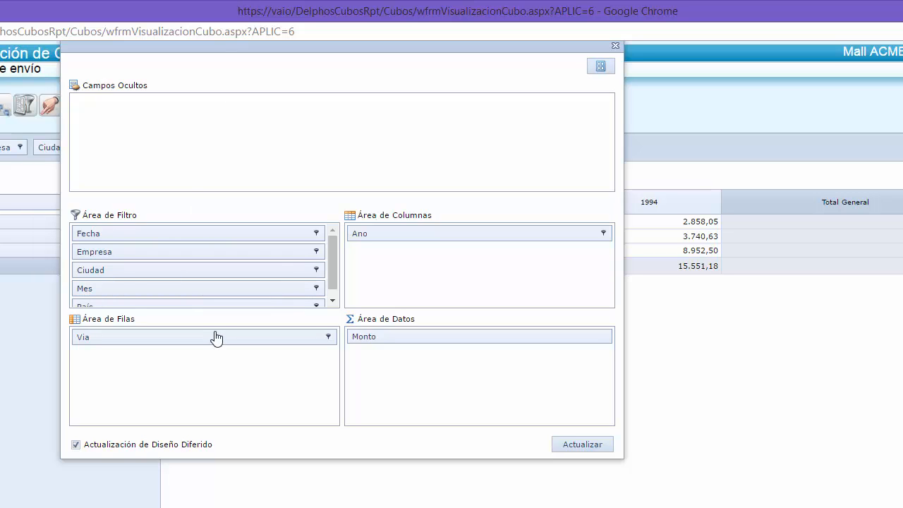
pyautogui.moveTo(218, 340); pyautogui.dragTo(220, 283)
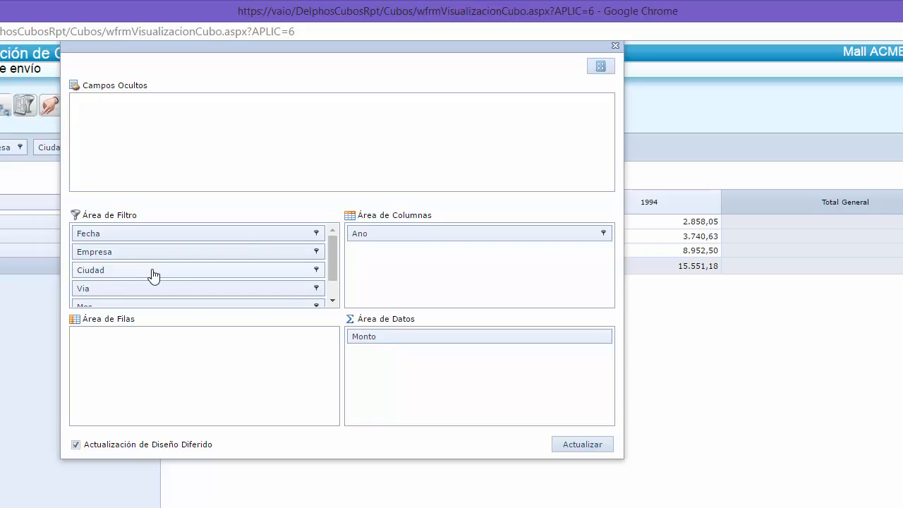
pyautogui.moveTo(336, 268); pyautogui.dragTo(336, 294)
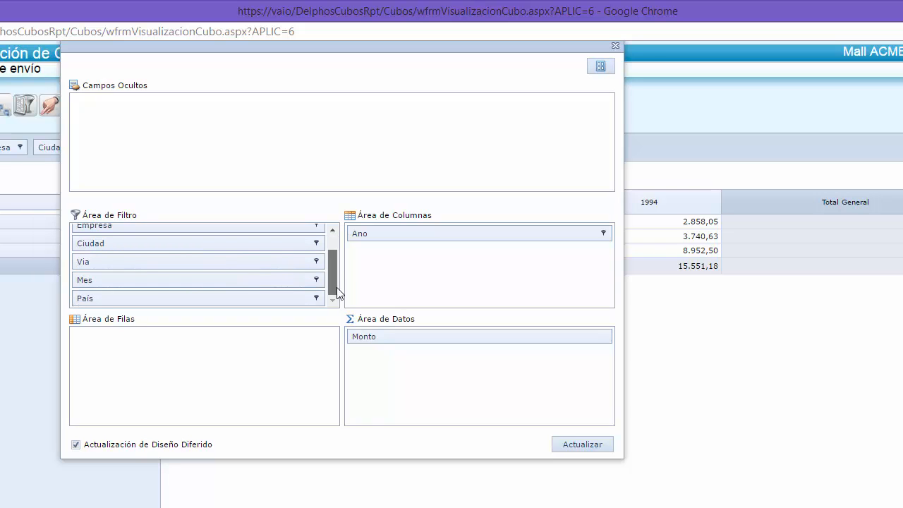
pyautogui.moveTo(111, 302); pyautogui.dragTo(105, 360)
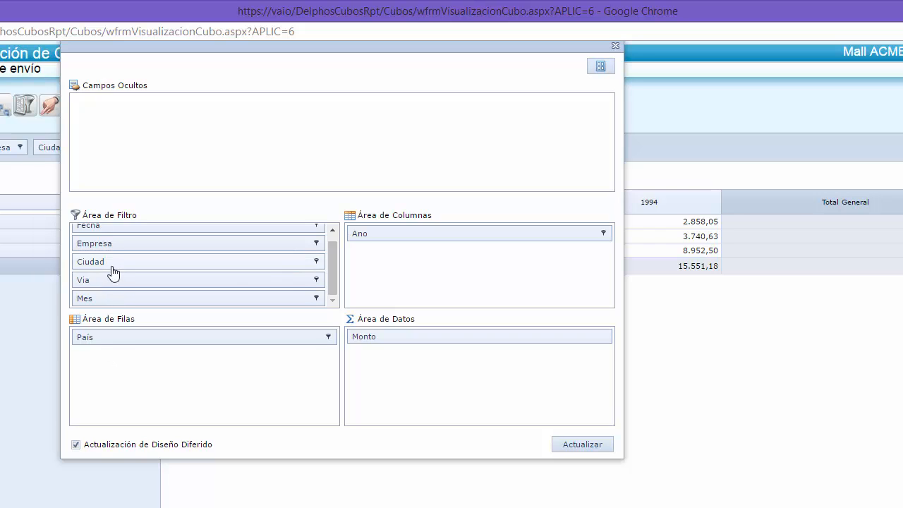
pyautogui.moveTo(113, 272); pyautogui.dragTo(155, 393)
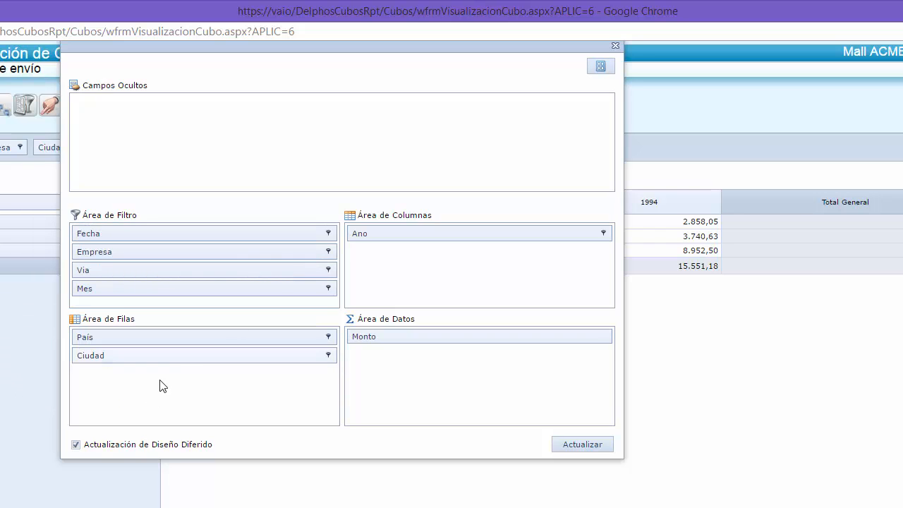
# Step: Move Ano to the filter area and Via to the column area, and update the cube with the new layout
pyautogui.moveTo(387, 241); pyautogui.dragTo(252, 252)
pyautogui.moveTo(183, 295); pyautogui.dragTo(533, 272)
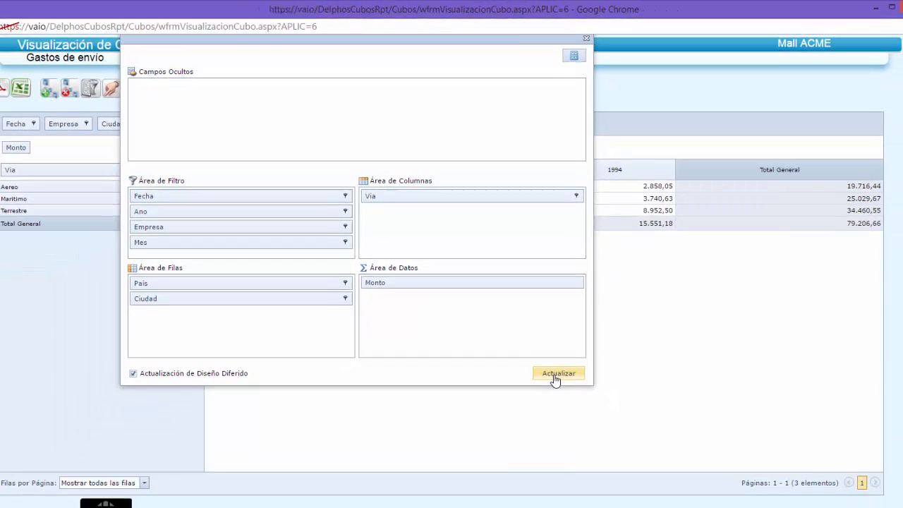
pyautogui.click(577, 450)
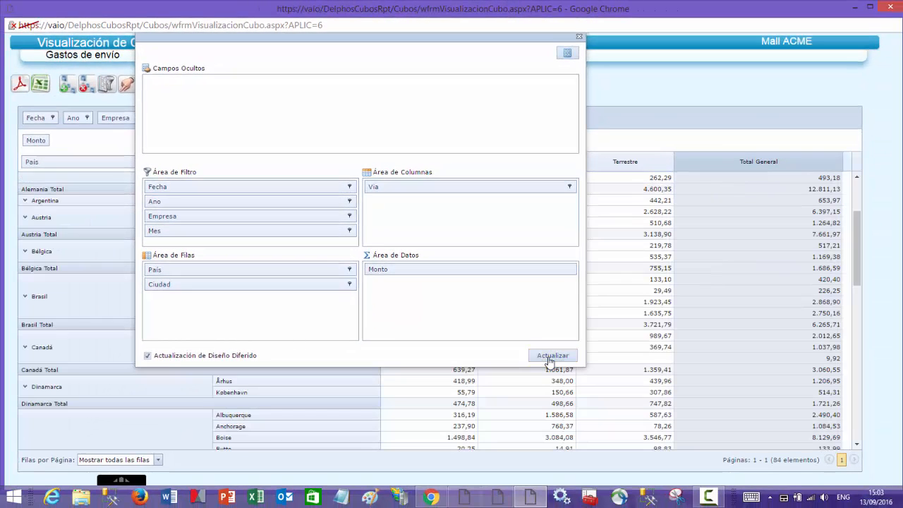
pyautogui.click(580, 37)
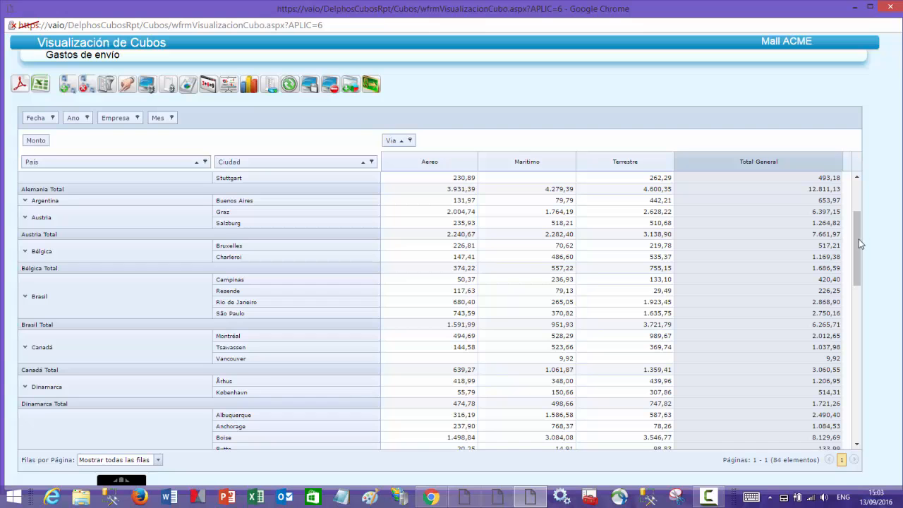
# Step: Set the country and city cube to 10 rows per page
pyautogui.moveTo(856, 240); pyautogui.dragTo(854, 430)
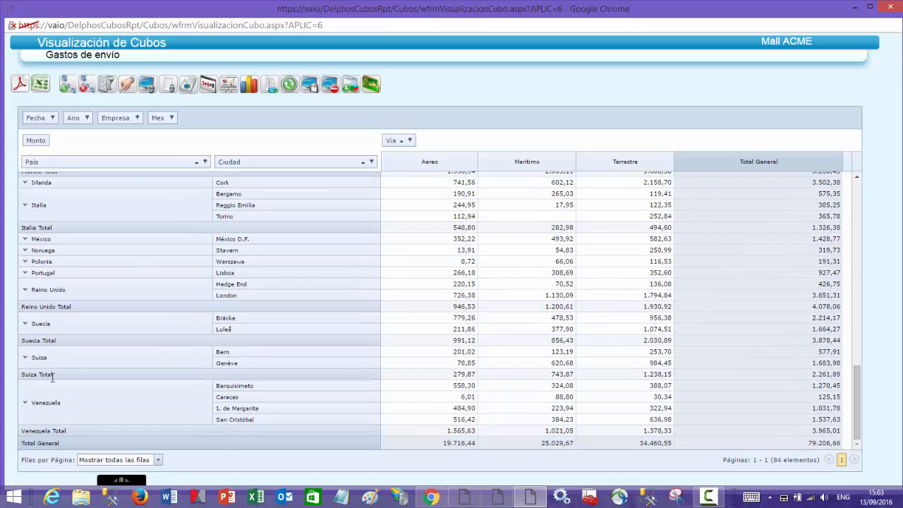
pyautogui.click(158, 460)
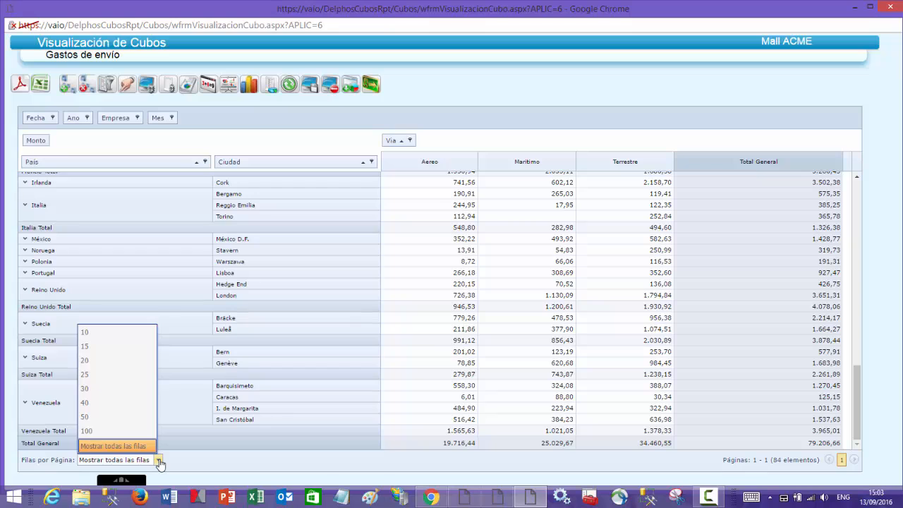
pyautogui.click(124, 335)
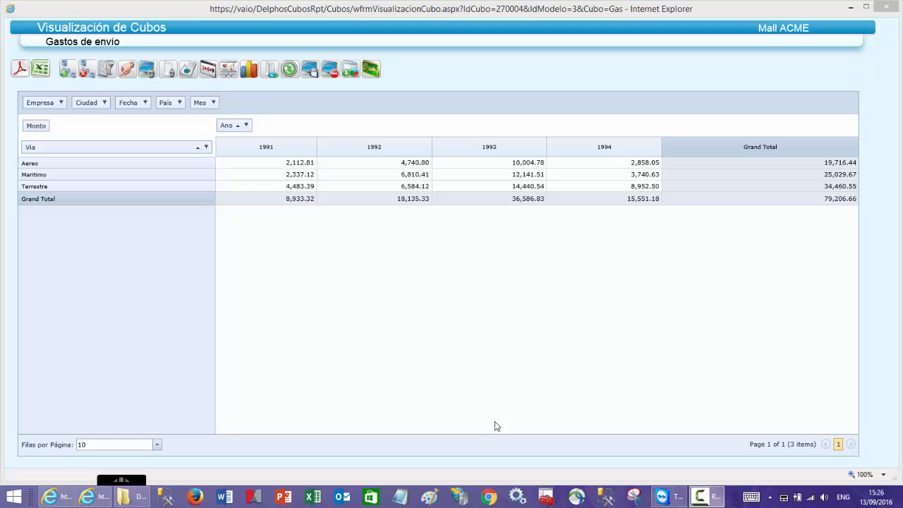
# Step: Chart the shipping costs by Via and Ano, and rotate the 3D bar chart to expose the rear series
pyautogui.click(248, 70)
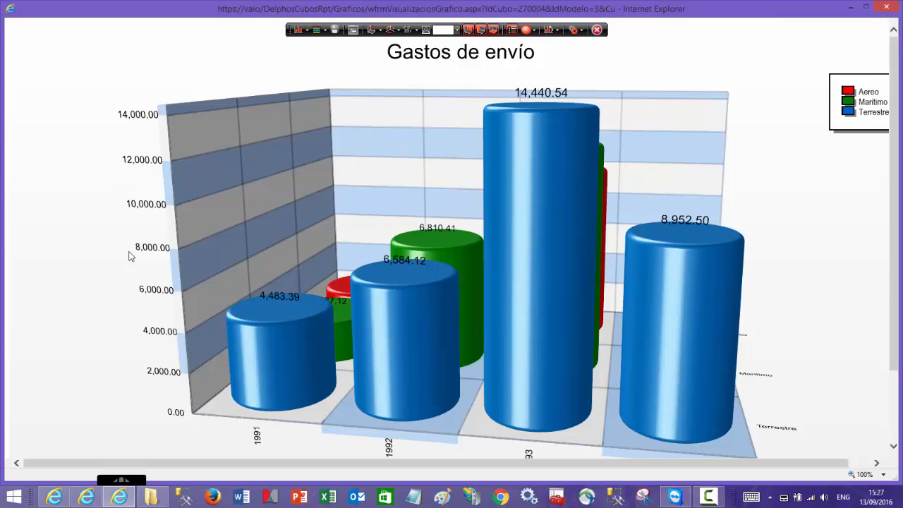
pyautogui.click(397, 30)
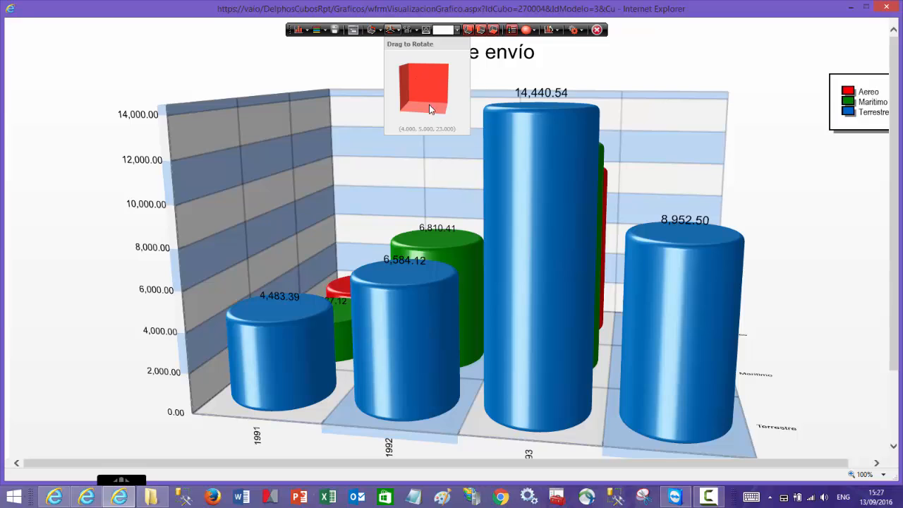
pyautogui.moveTo(424, 88); pyautogui.dragTo(417, 92)
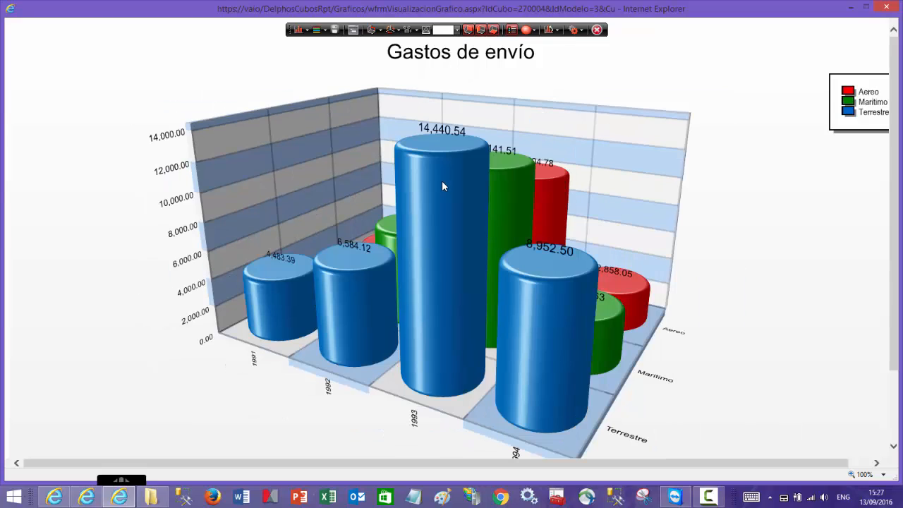
# Step: Apply the Fuego colour palette to the chart and change the chart type to lines
pyautogui.click(325, 31)
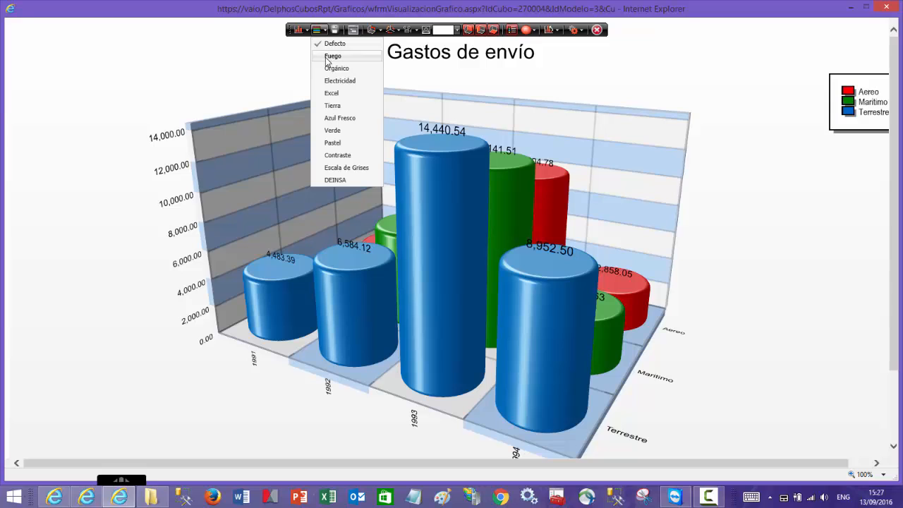
pyautogui.click(328, 55)
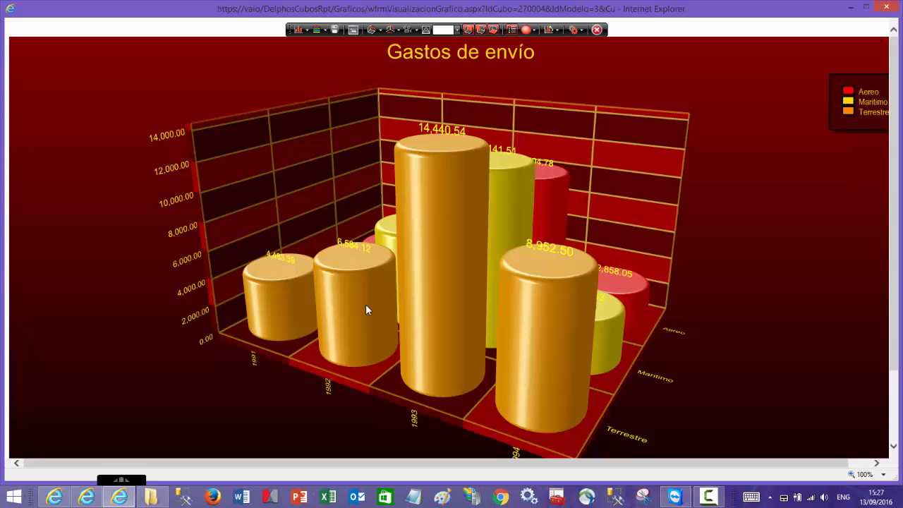
pyautogui.click(306, 31)
pyautogui.moveTo(330, 69)
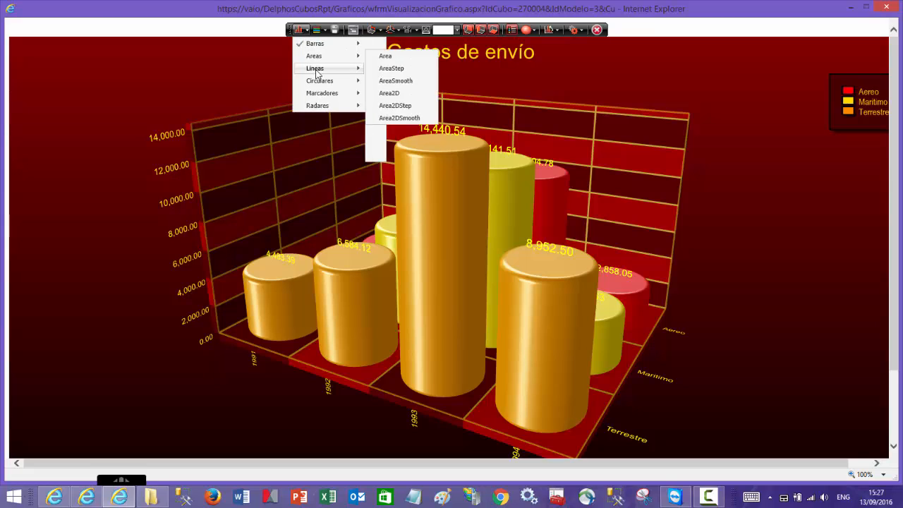
pyautogui.click(387, 68)
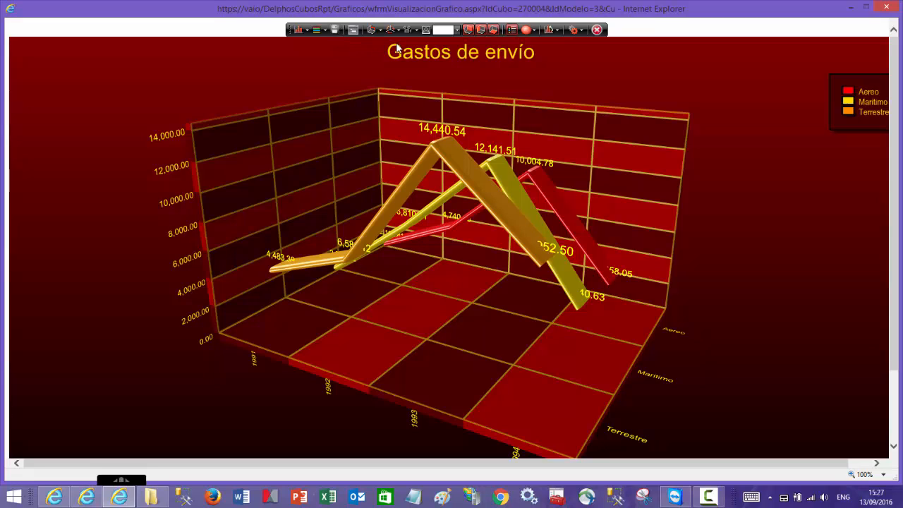
# Step: Hide the 3D chart's back wall, side wall and floor, and show all three again
pyautogui.click(469, 31)
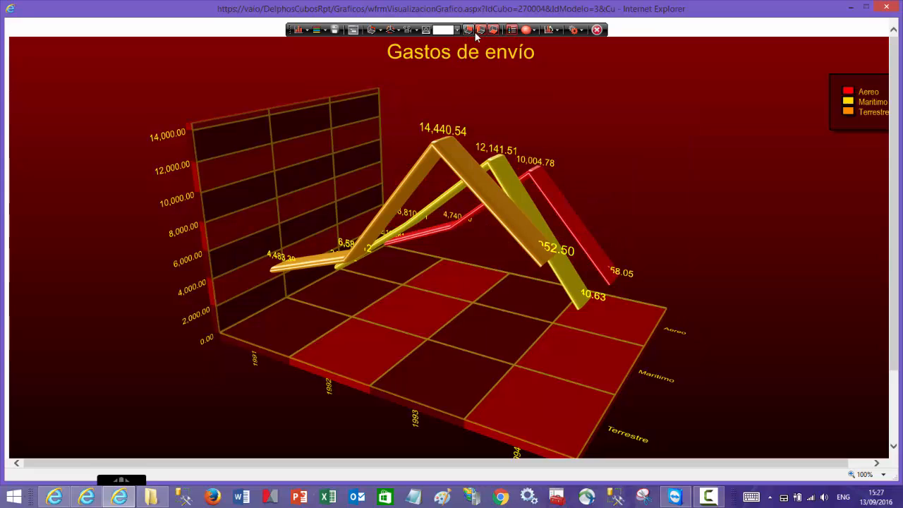
pyautogui.click(479, 30)
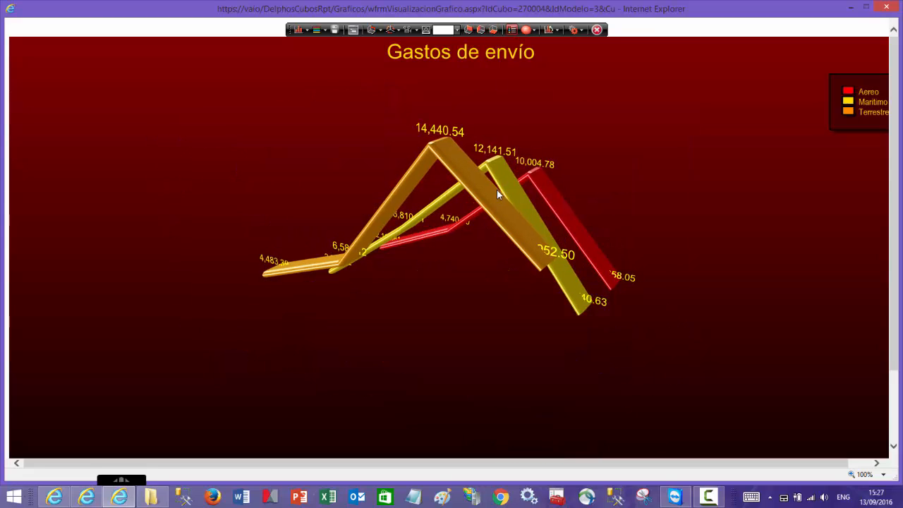
pyautogui.click(468, 30)
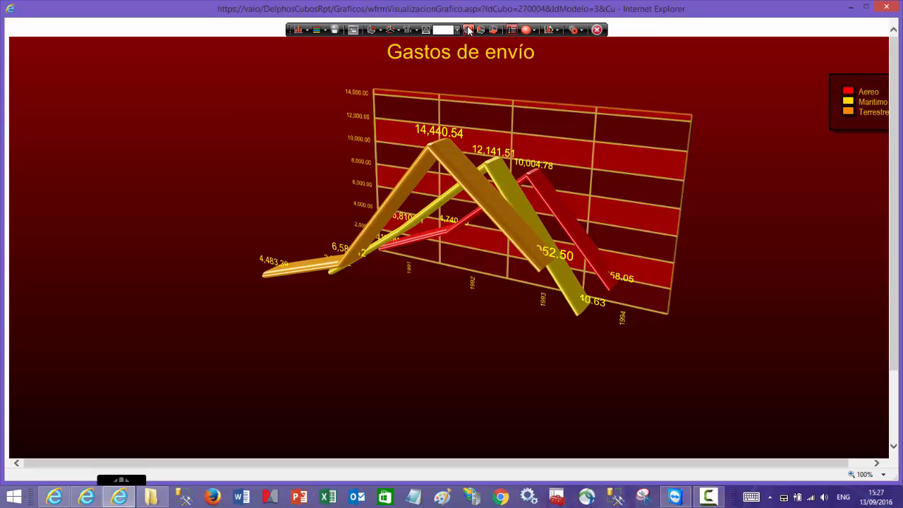
pyautogui.click(493, 30)
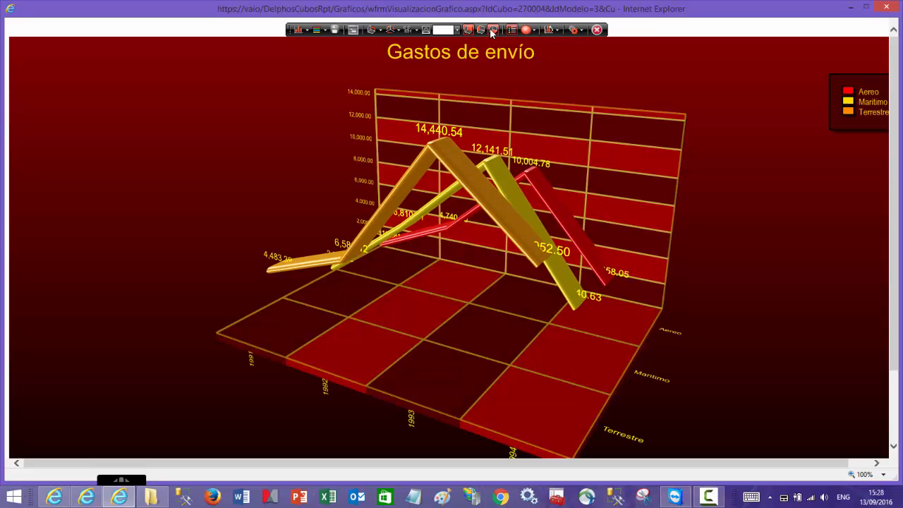
pyautogui.click(482, 30)
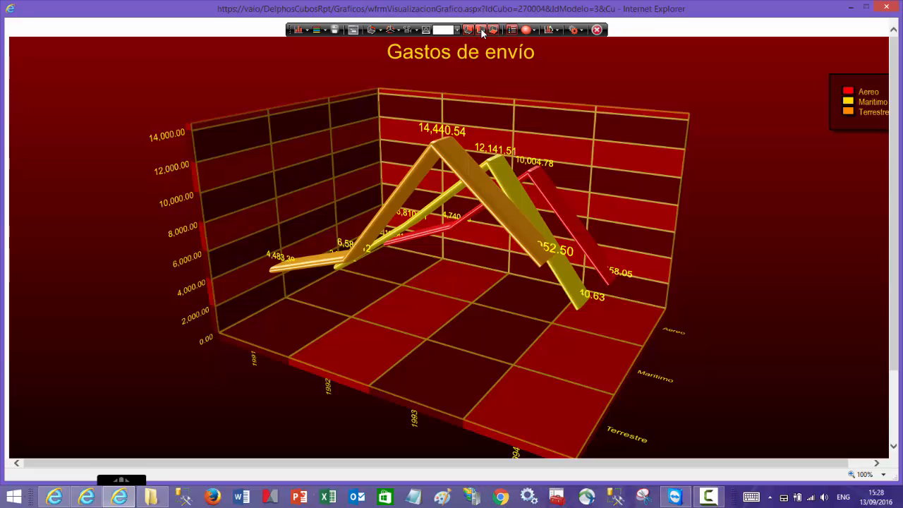
# Step: Apply the Electricidad palette to the line chart, adjust its 3D rotation and close the chart
pyautogui.click(308, 30)
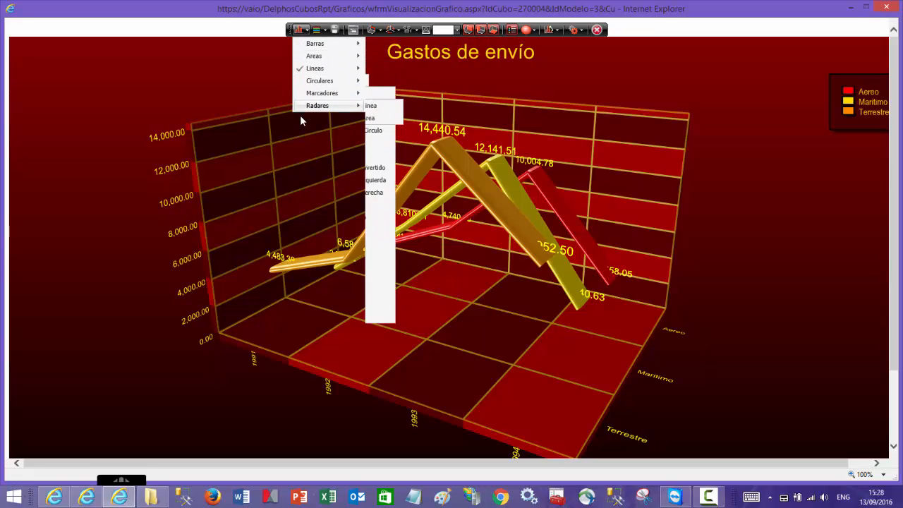
pyautogui.click(321, 31)
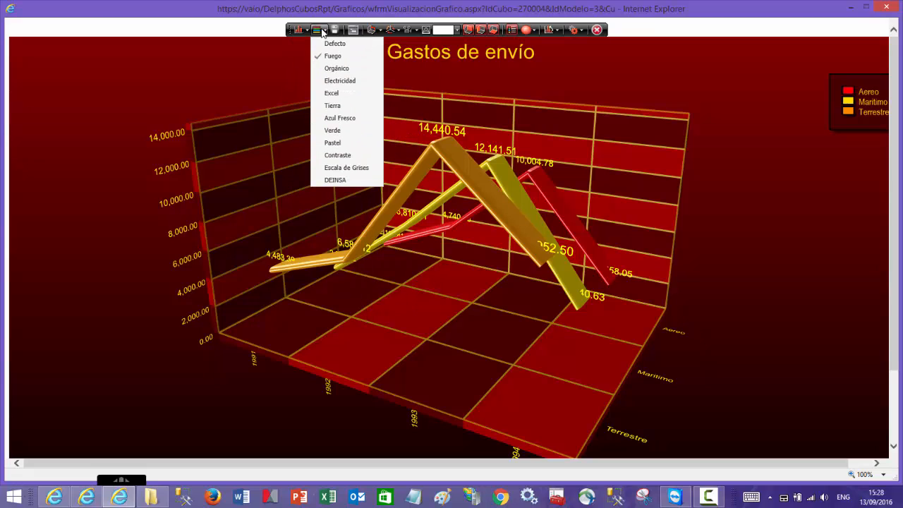
pyautogui.click(329, 81)
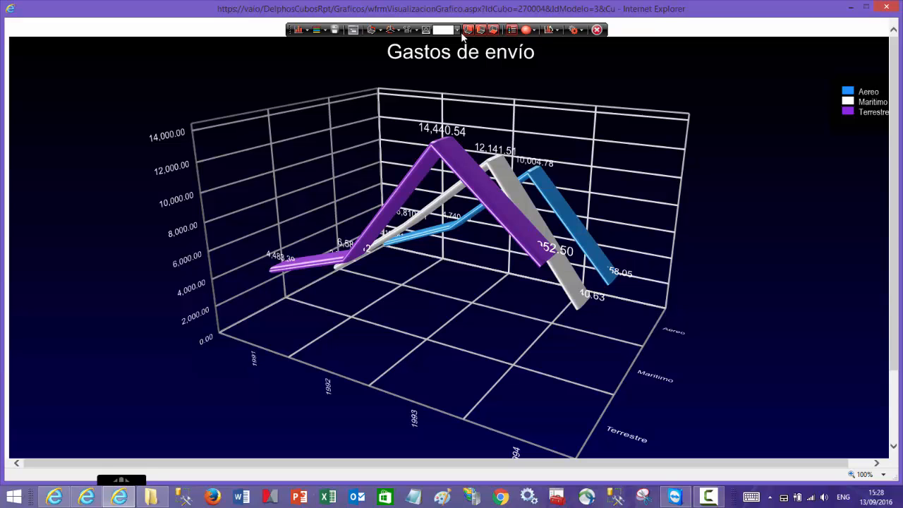
pyautogui.click(398, 31)
pyautogui.moveTo(426, 83)
pyautogui.mouseDown()
pyautogui.moveTo(415, 87)
pyautogui.moveTo(422, 81)
pyautogui.moveTo(434, 88)
pyautogui.mouseUp()
pyautogui.click(597, 30)
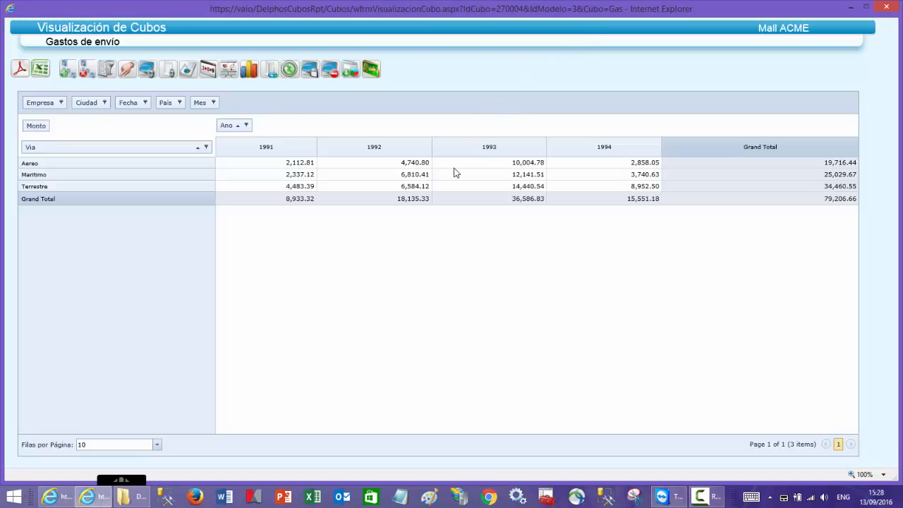
# Step: Set the cube's Plataforma Gráfica to Sencillo, view the resulting chart and return to the table
pyautogui.click(147, 69)
pyautogui.click(203, 95)
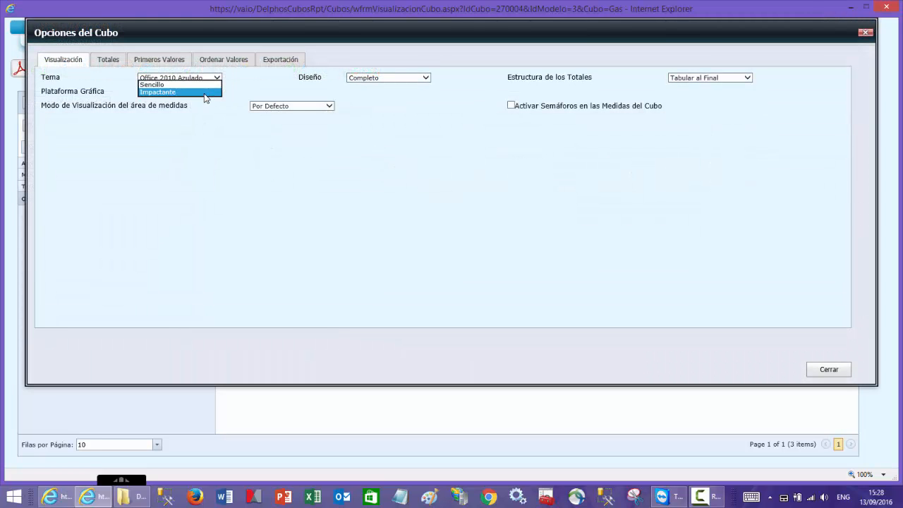
pyautogui.click(198, 89)
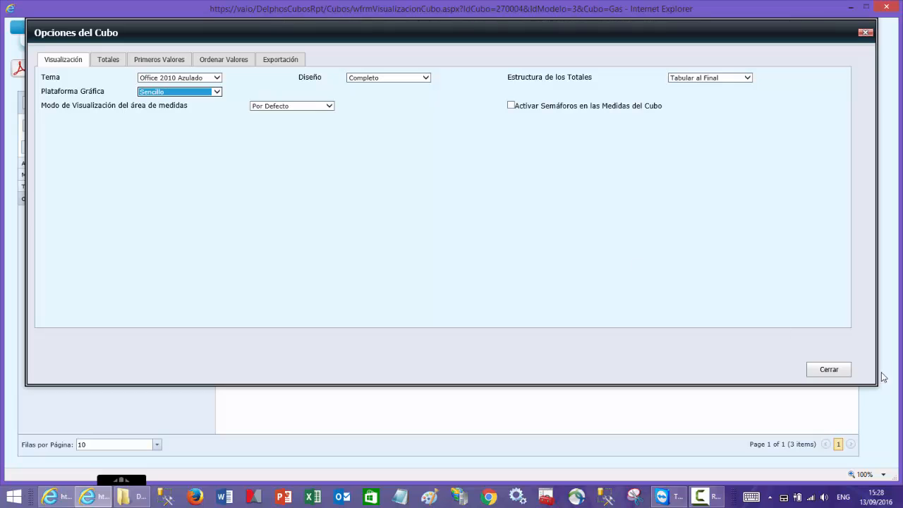
pyautogui.click(829, 370)
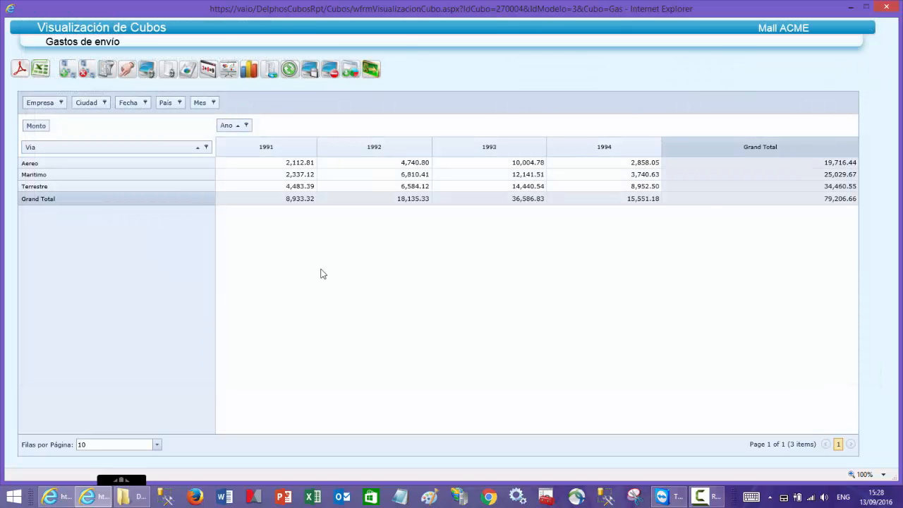
pyautogui.click(251, 73)
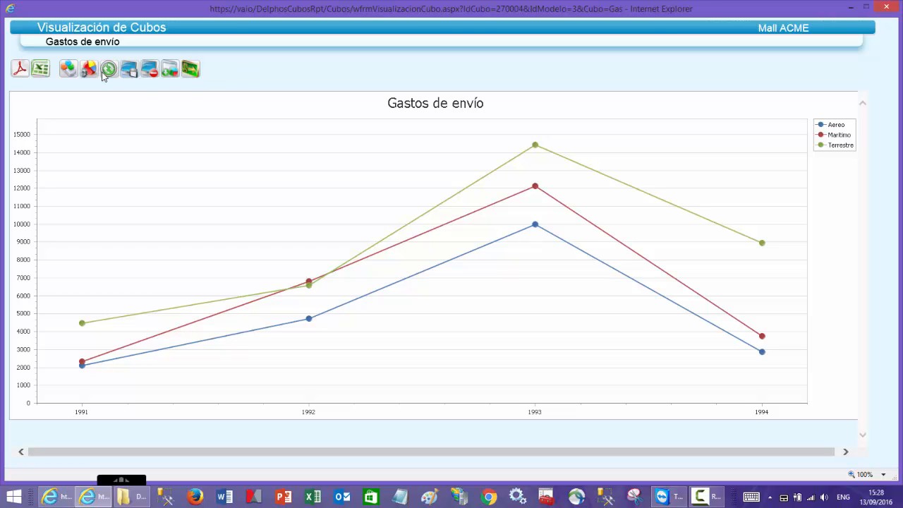
pyautogui.click(68, 74)
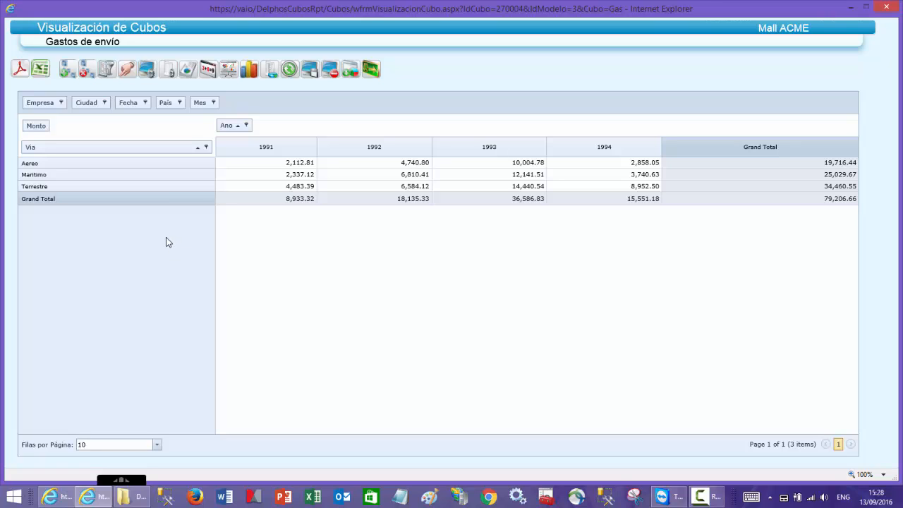
# Step: Move Ano out of the columns into the filter area and order the cube's values by Monto, ascending
pyautogui.moveTo(232, 126); pyautogui.dragTo(242, 109)
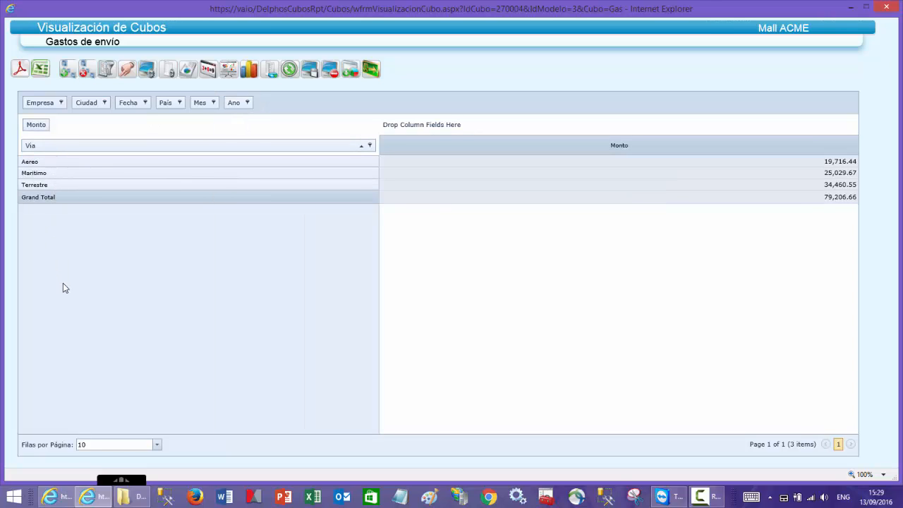
pyautogui.click(146, 69)
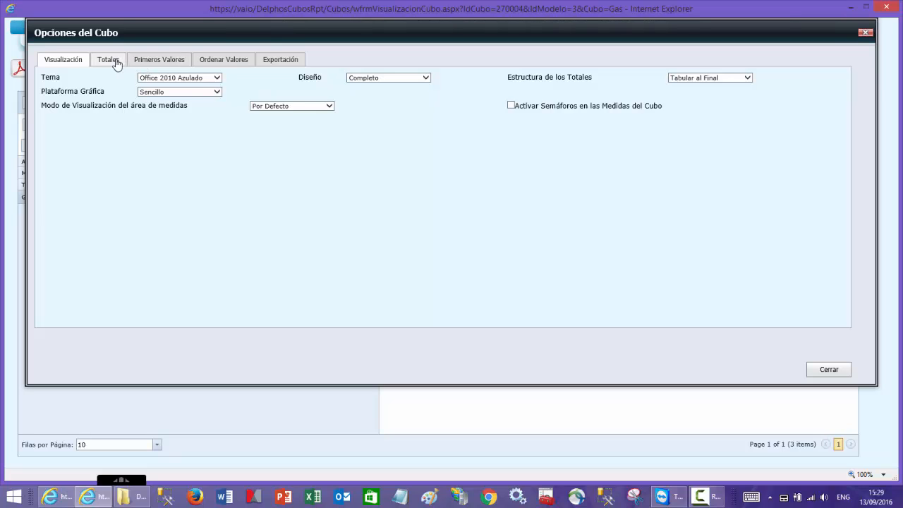
pyautogui.click(218, 61)
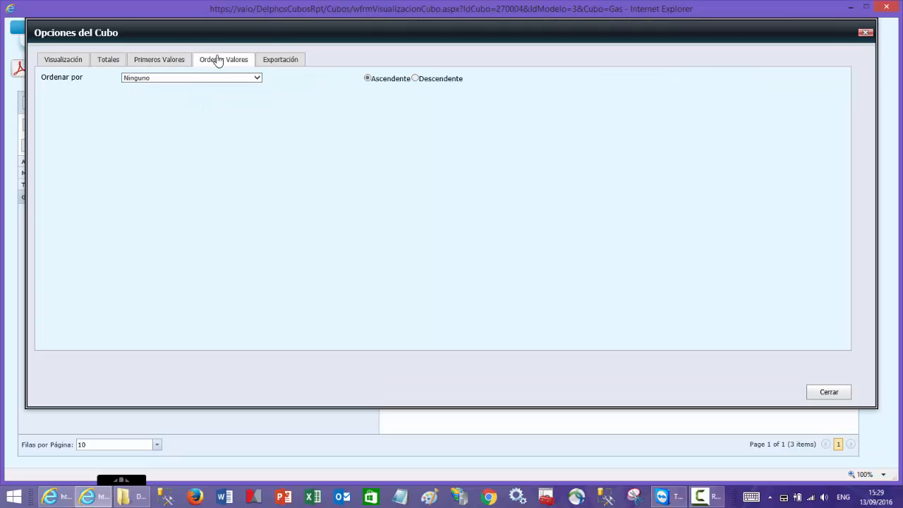
pyautogui.click(257, 79)
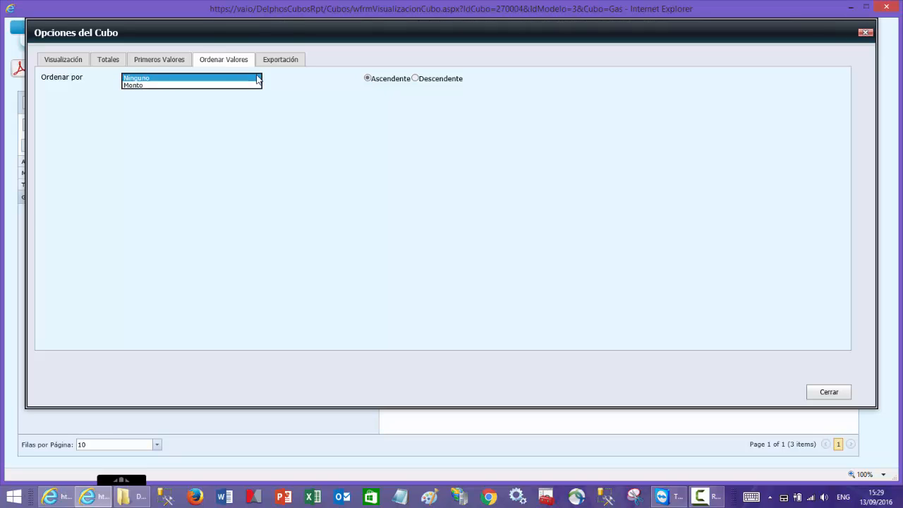
pyautogui.click(198, 85)
pyautogui.moveTo(192, 31); pyautogui.dragTo(211, 209)
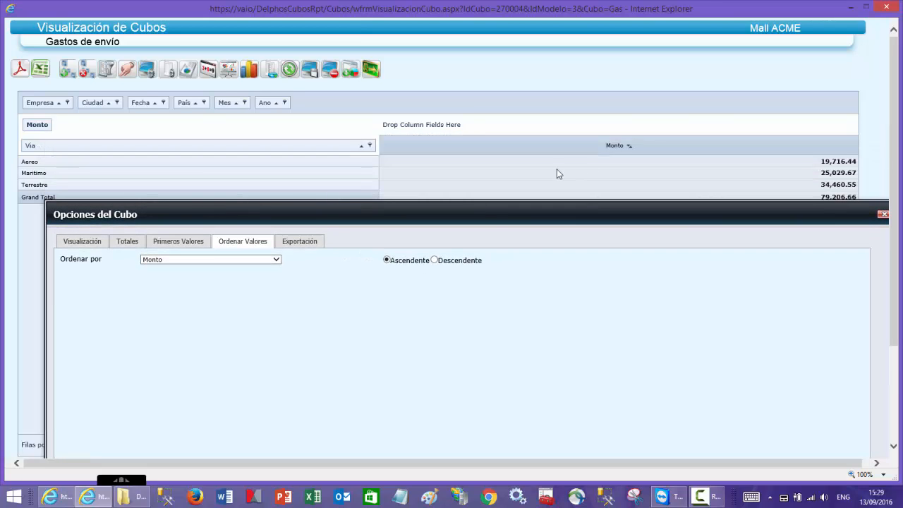
# Step: Change the Monto ordering to Descendente and close the cube options
pyautogui.click(435, 261)
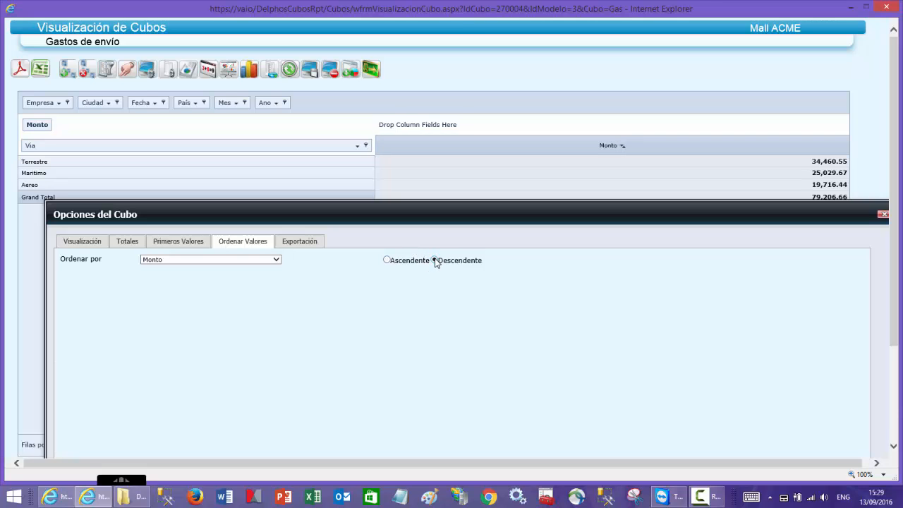
pyautogui.moveTo(437, 222); pyautogui.dragTo(443, 251)
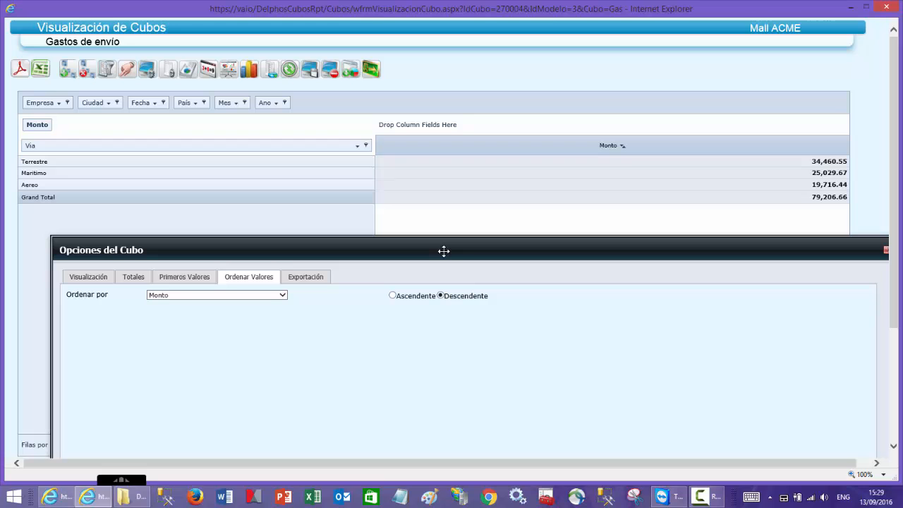
pyautogui.moveTo(445, 250); pyautogui.dragTo(457, 114)
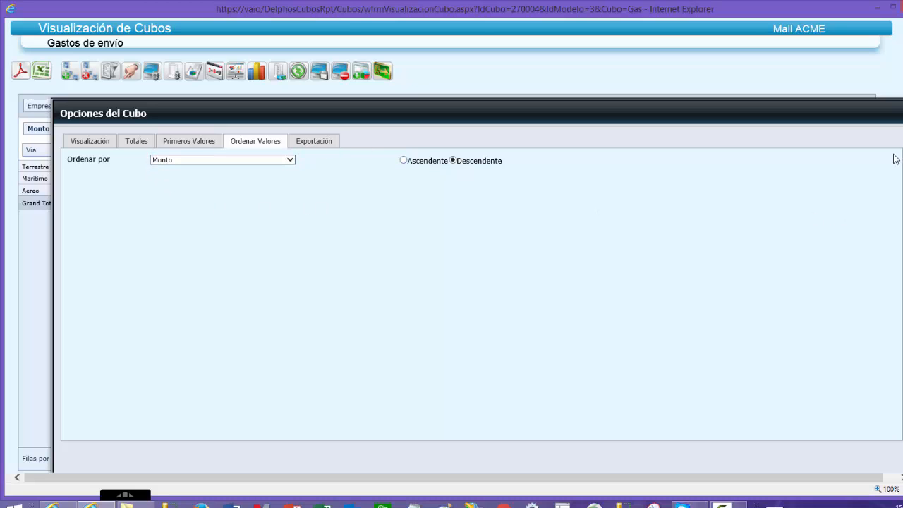
pyautogui.moveTo(855, 118); pyautogui.dragTo(828, 118)
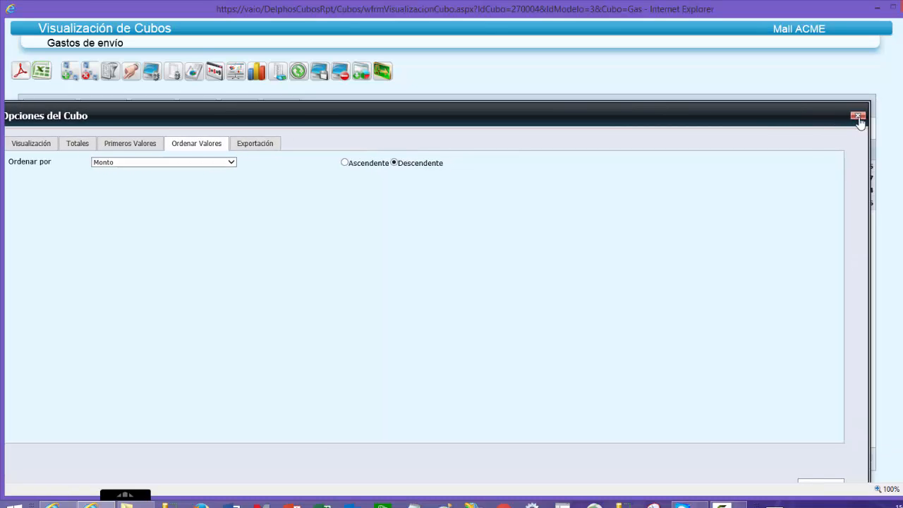
pyautogui.click(859, 118)
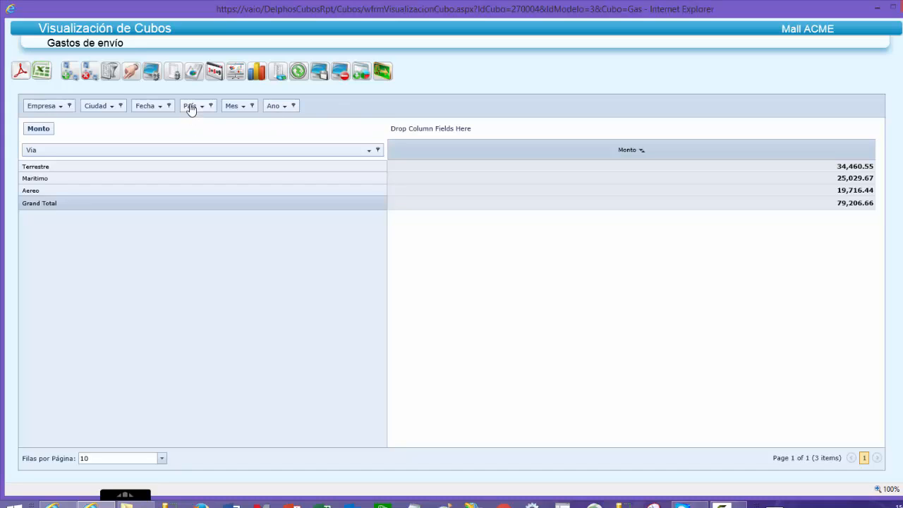
# Step: Replace Via with País as the row field and show all rows on one page
pyautogui.moveTo(191, 108); pyautogui.dragTo(178, 157)
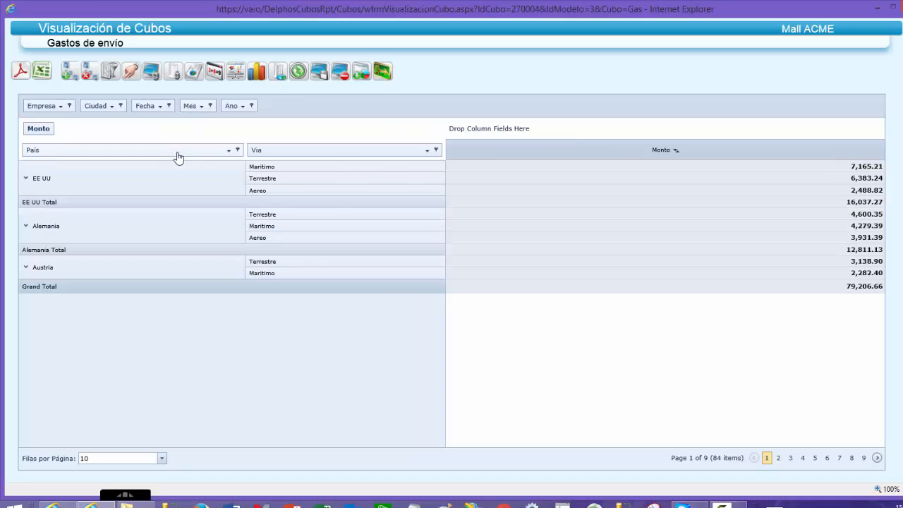
pyautogui.moveTo(318, 155); pyautogui.dragTo(324, 111)
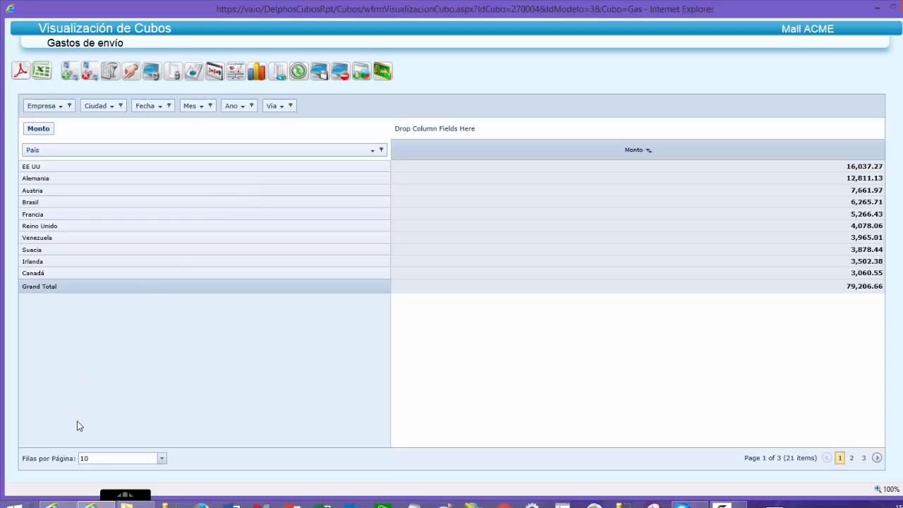
pyautogui.click(155, 458)
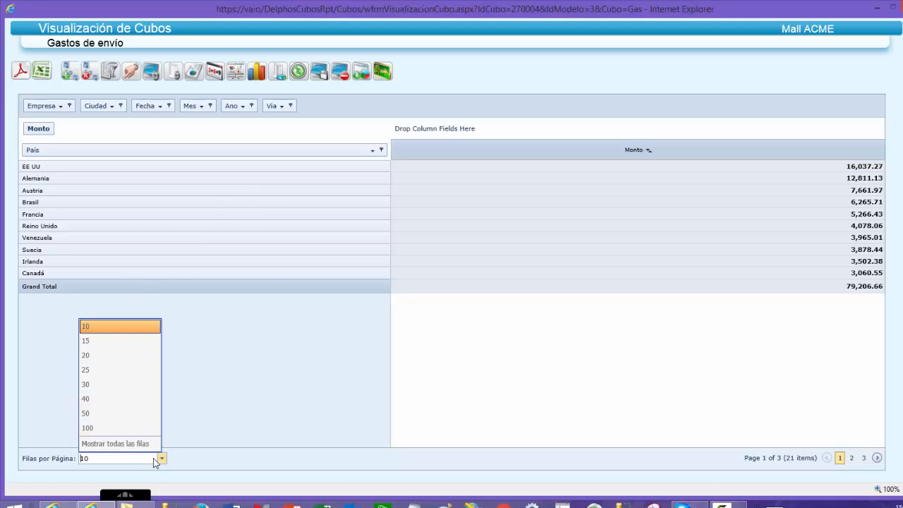
pyautogui.click(138, 443)
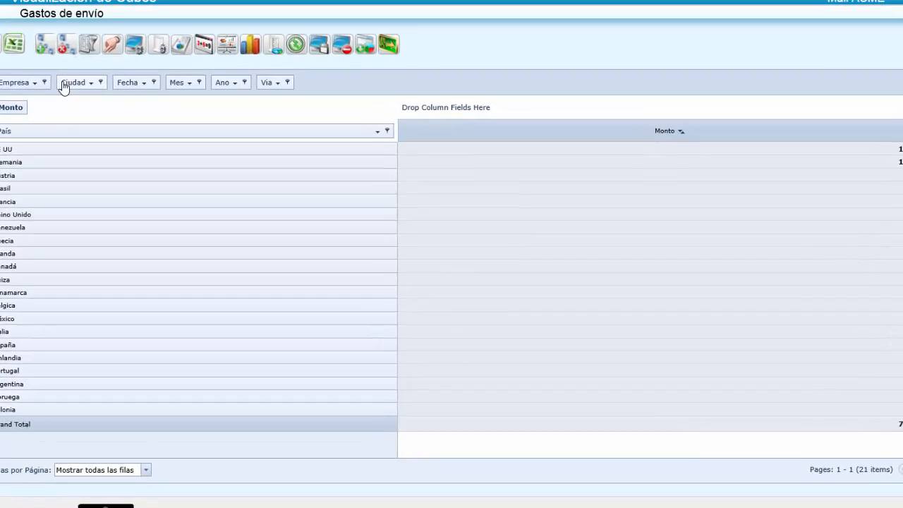
# Step: Break the País rows down by Ciudad, review the cities, and return Ciudad to the filter area
pyautogui.moveTo(67, 86); pyautogui.dragTo(398, 113)
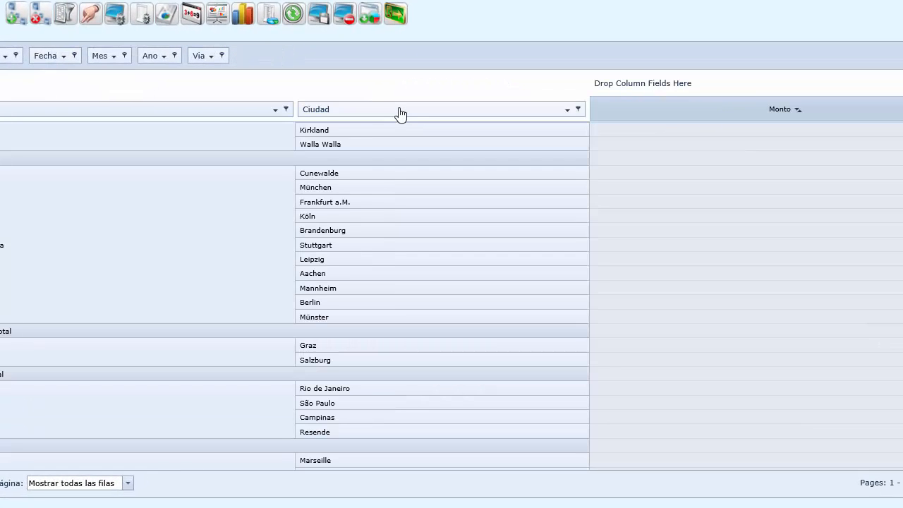
pyautogui.scroll(3, 262, 209)
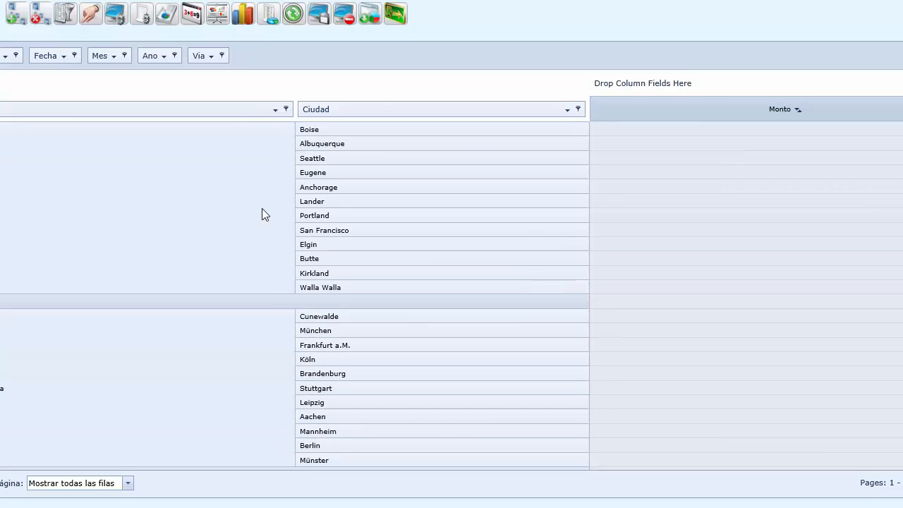
pyautogui.moveTo(370, 111); pyautogui.dragTo(365, 53)
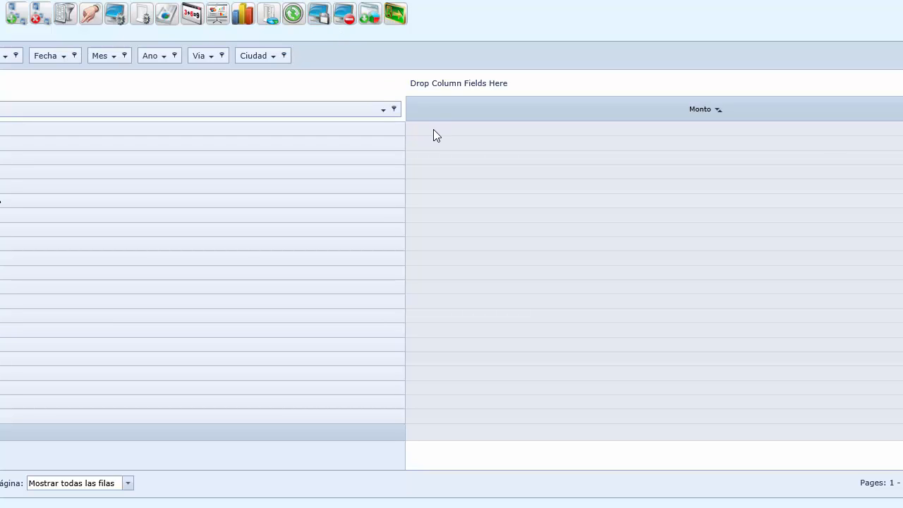
# Step: Filter País to show only Venezuela, México and Brasil
pyautogui.click(394, 108)
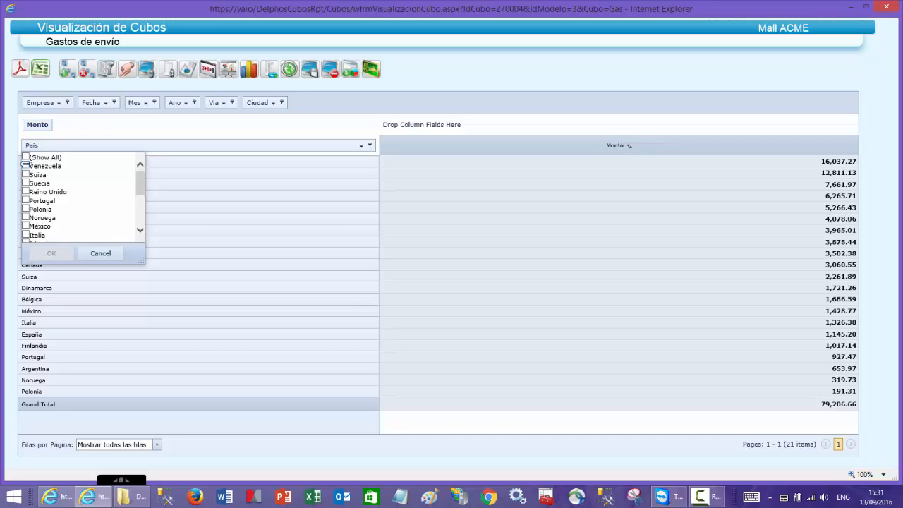
pyautogui.click(26, 166)
pyautogui.click(26, 226)
pyautogui.moveTo(139, 187); pyautogui.dragTo(141, 214)
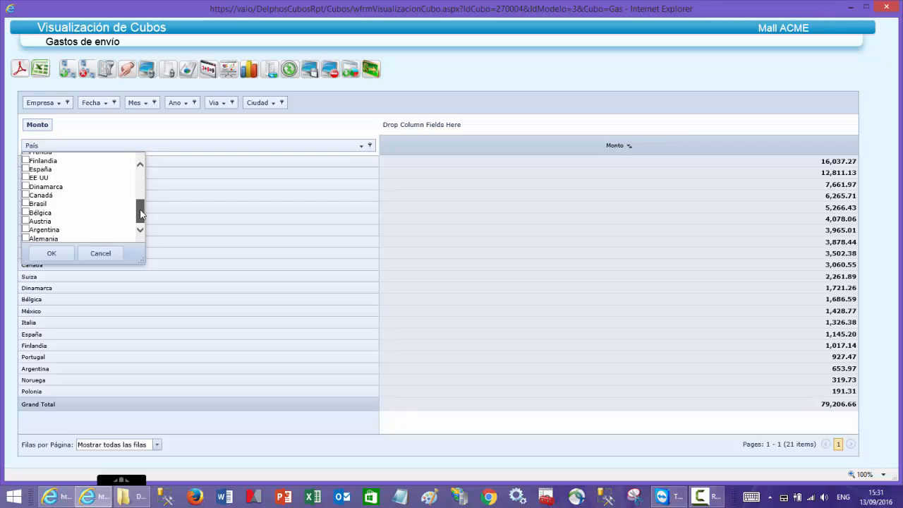
pyautogui.click(26, 203)
pyautogui.click(49, 253)
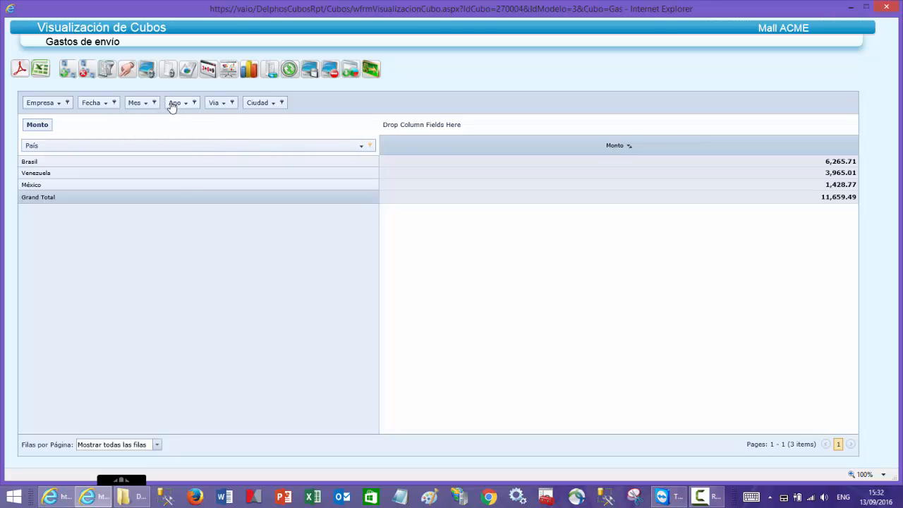
# Step: Place Ano in the columns and add Monto's Porcentaje de Columna, shown graphically alongside the original measures
pyautogui.moveTo(171, 106); pyautogui.dragTo(444, 130)
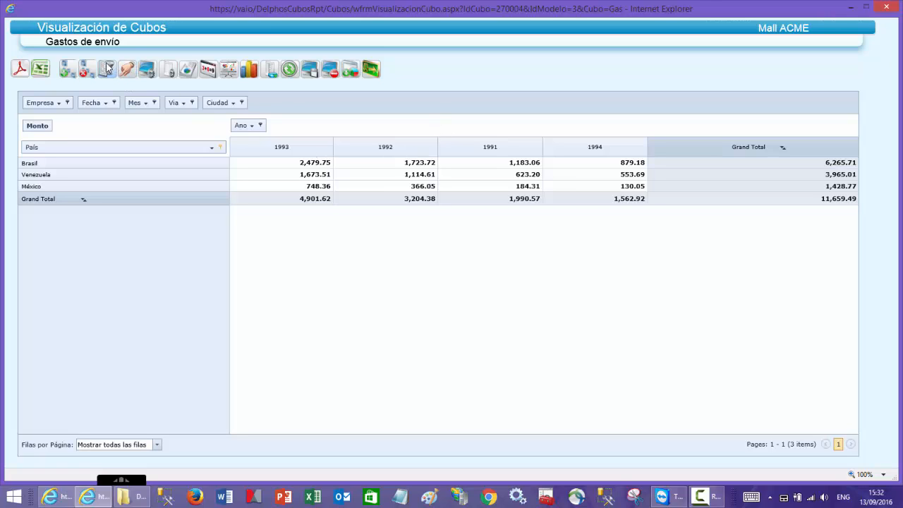
pyautogui.click(171, 72)
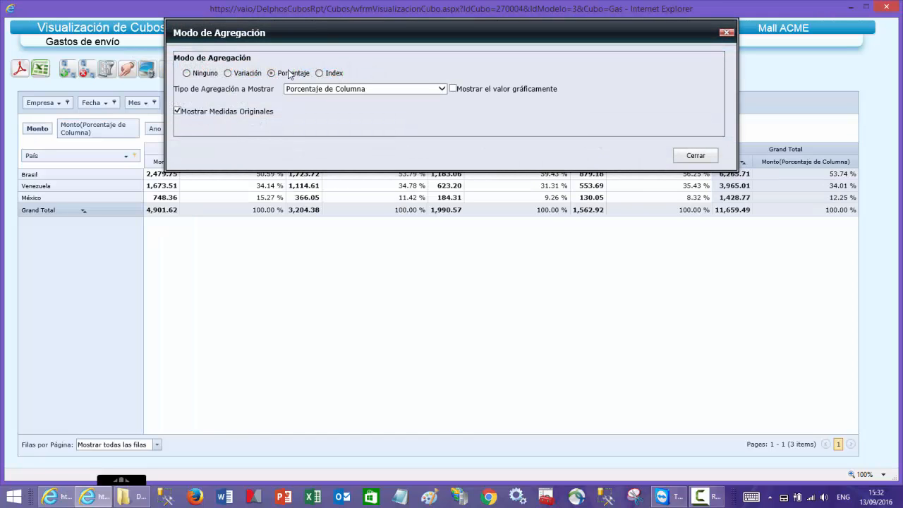
pyautogui.click(453, 89)
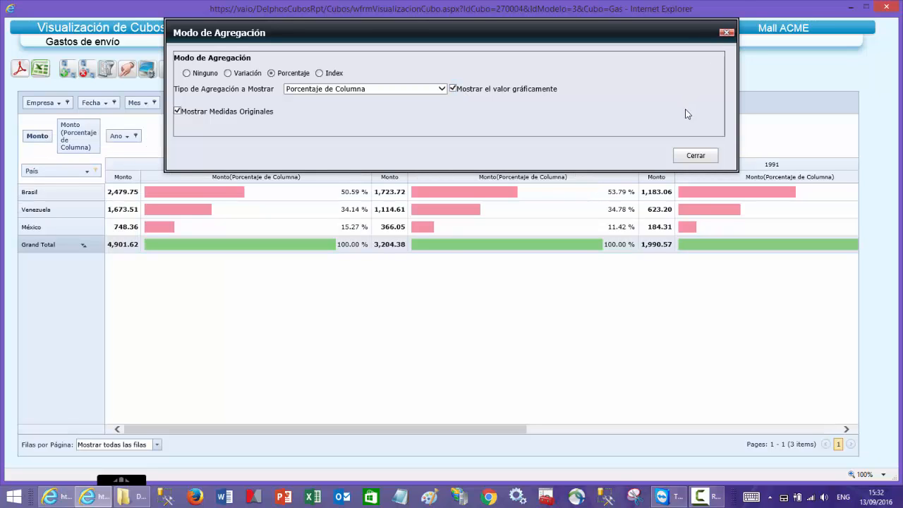
pyautogui.click(695, 156)
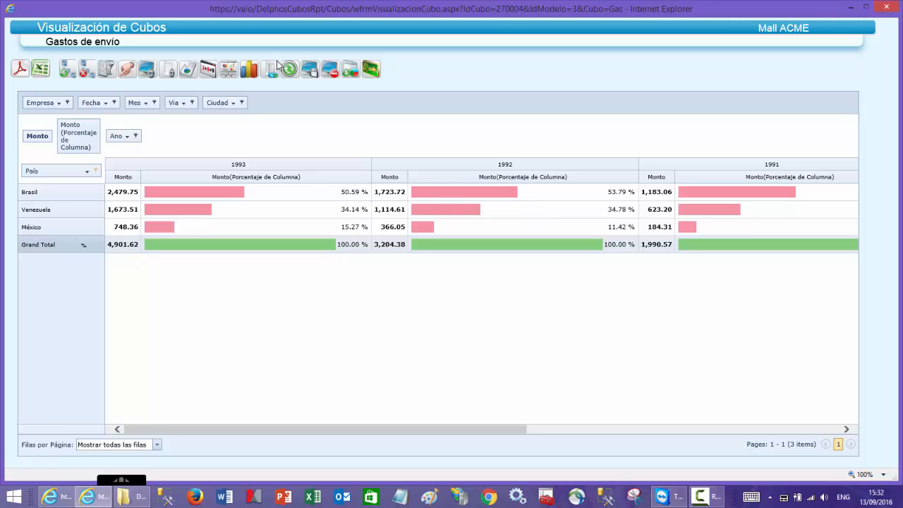
# Step: Save the cube's current properties, exit the cube view and reopen the Gastos de envío cube
pyautogui.click(314, 72)
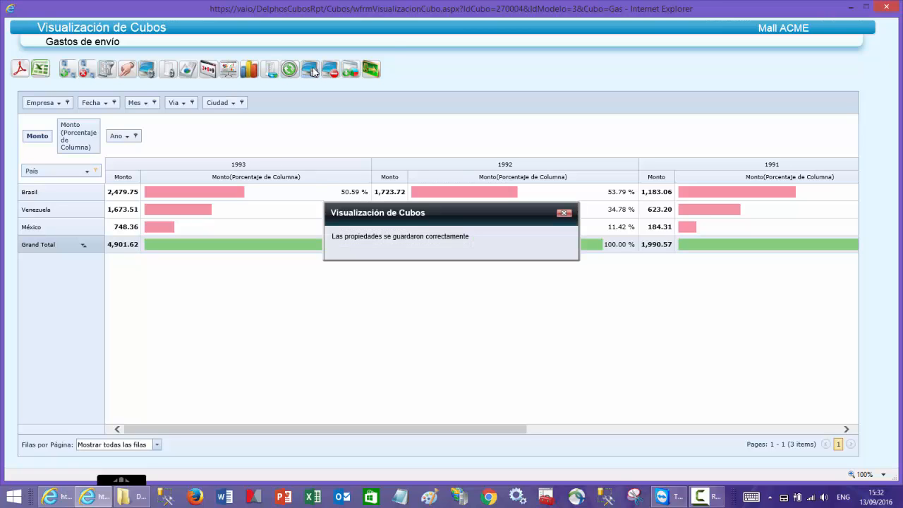
pyautogui.click(565, 213)
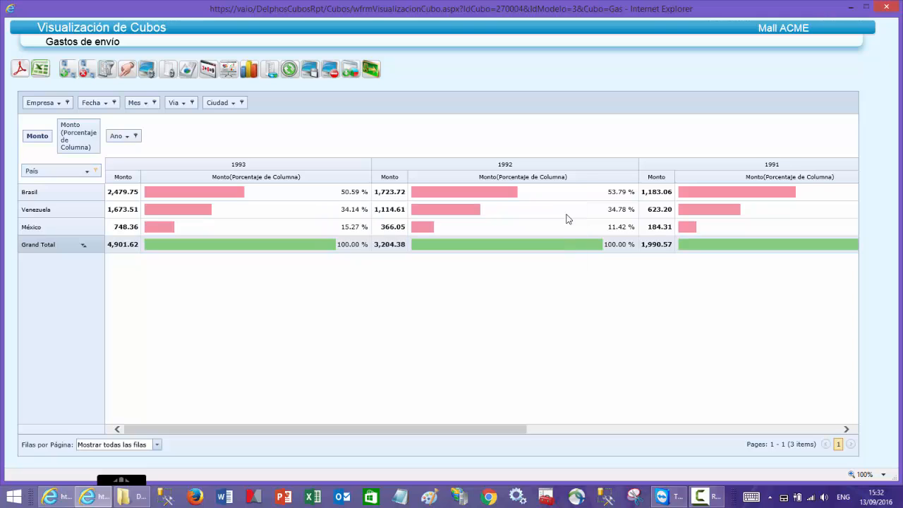
pyautogui.click(372, 68)
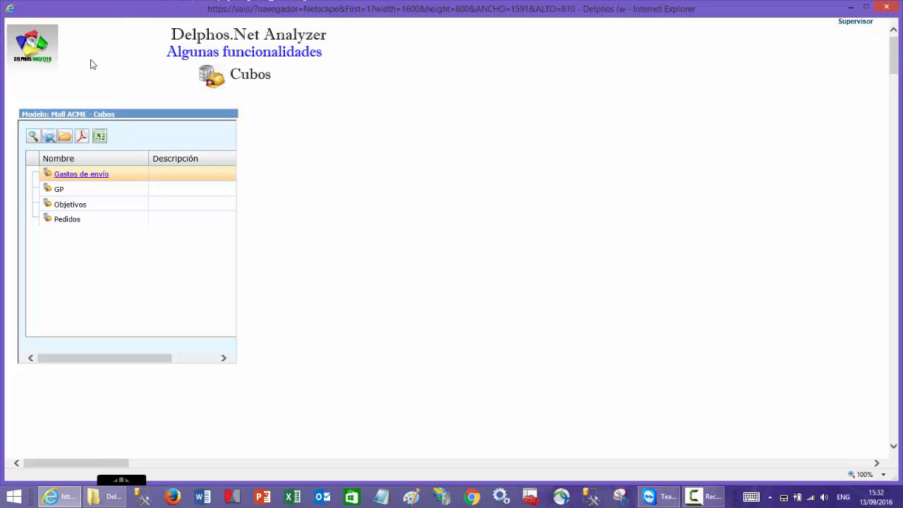
pyautogui.click(81, 175)
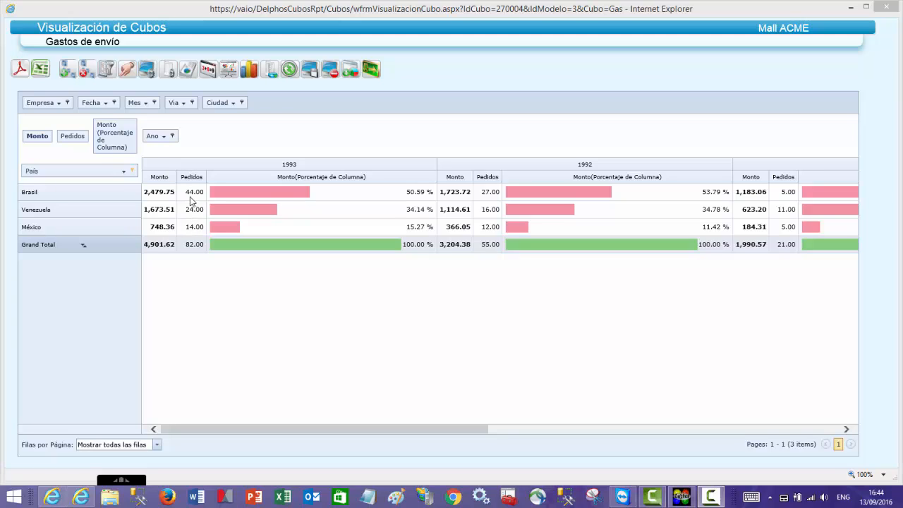
# Step: Clear the País filter so that all countries are included
pyautogui.click(134, 172)
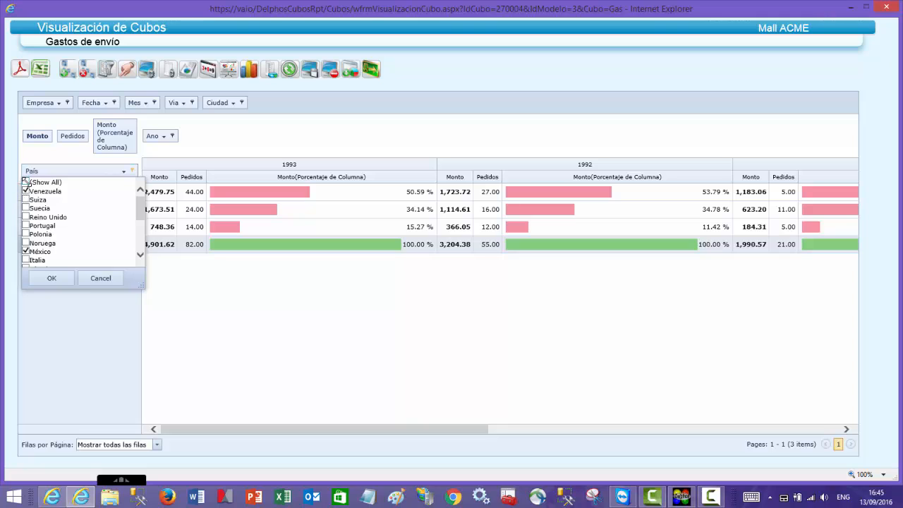
pyautogui.click(26, 182)
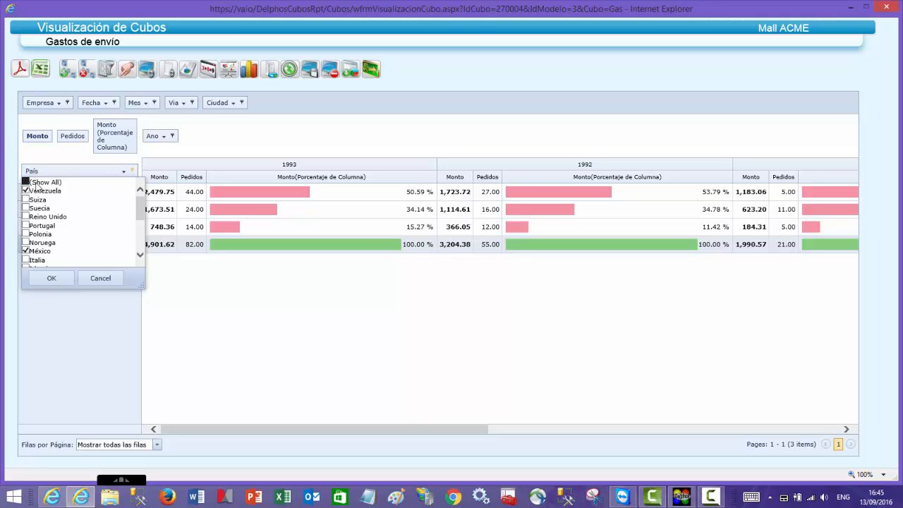
pyautogui.click(61, 280)
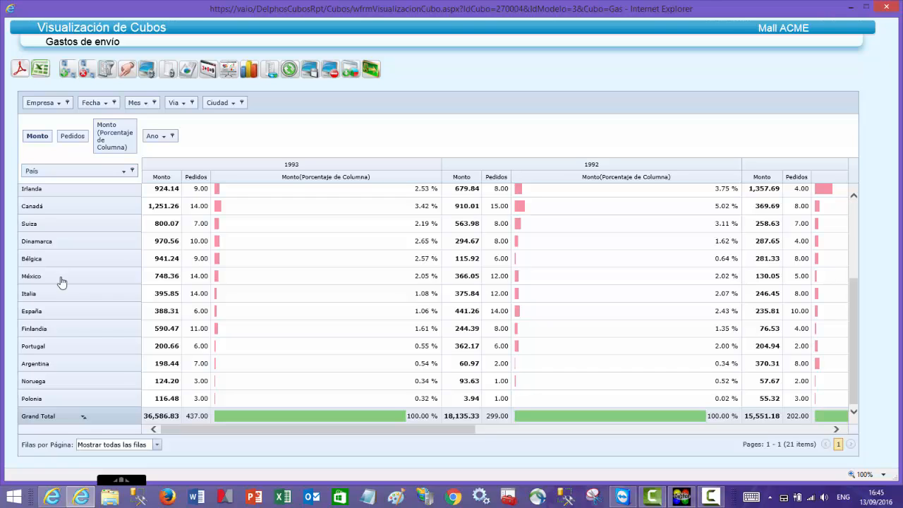
# Step: Set the cube's aggregation mode to Ninguno and close its settings
pyautogui.click(168, 71)
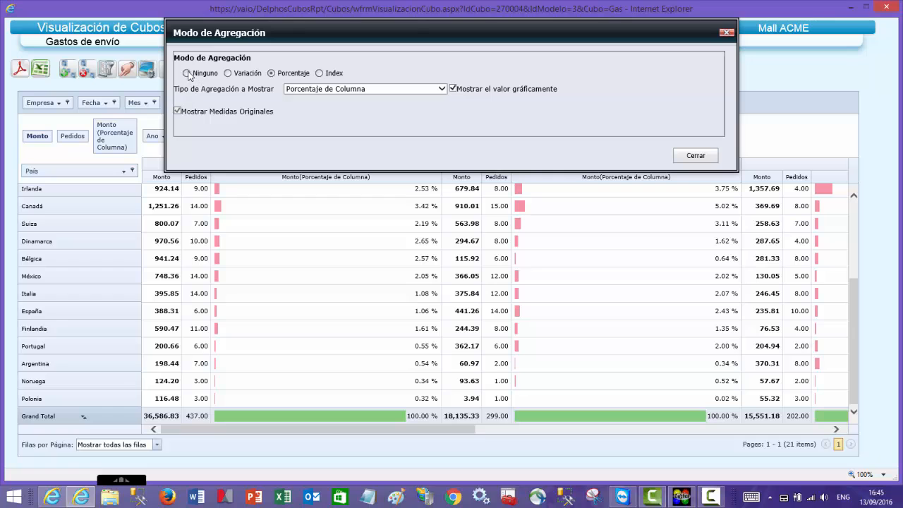
pyautogui.click(187, 73)
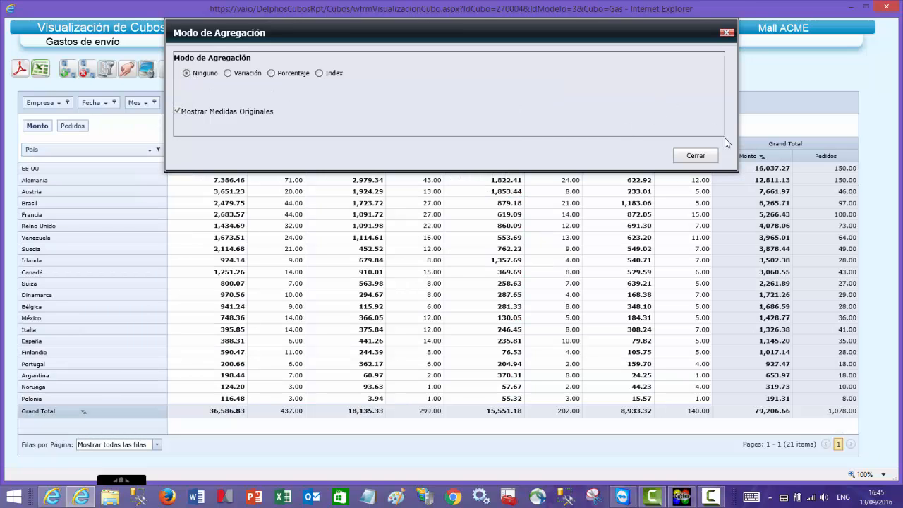
pyautogui.click(696, 156)
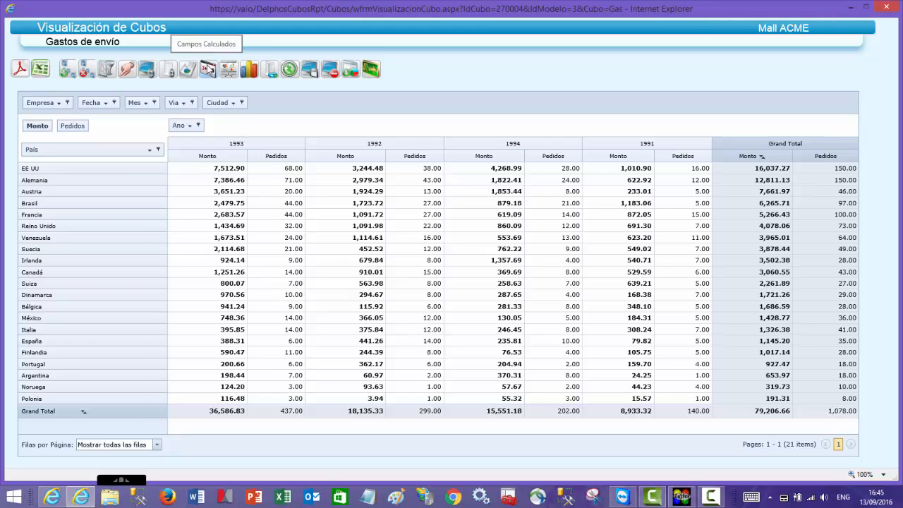
# Step: Create a new calculated field in the cube and name it Pedido promedio
pyautogui.click(208, 69)
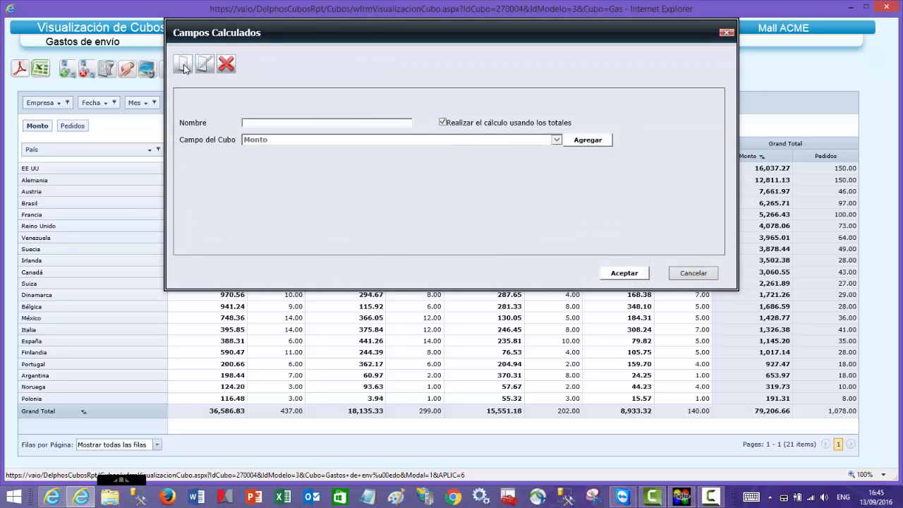
pyautogui.click(183, 66)
pyautogui.click(247, 123)
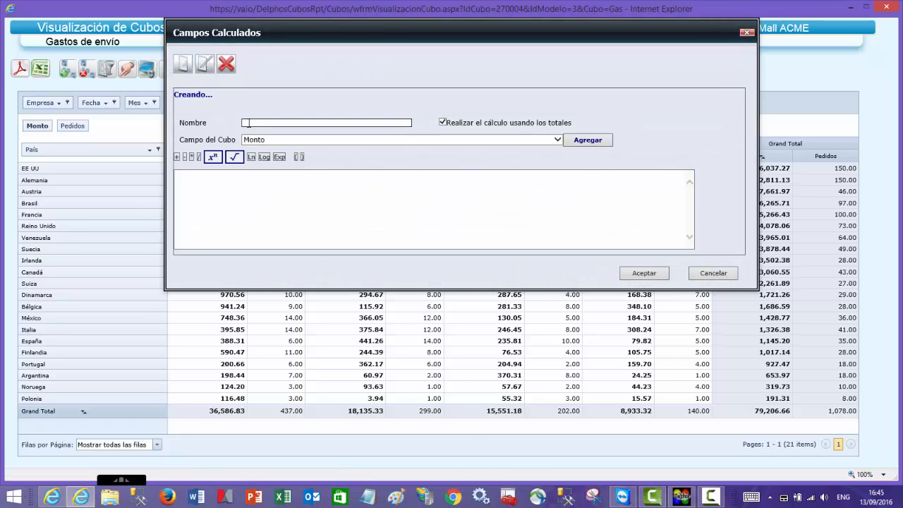
pyautogui.write('Pedi')
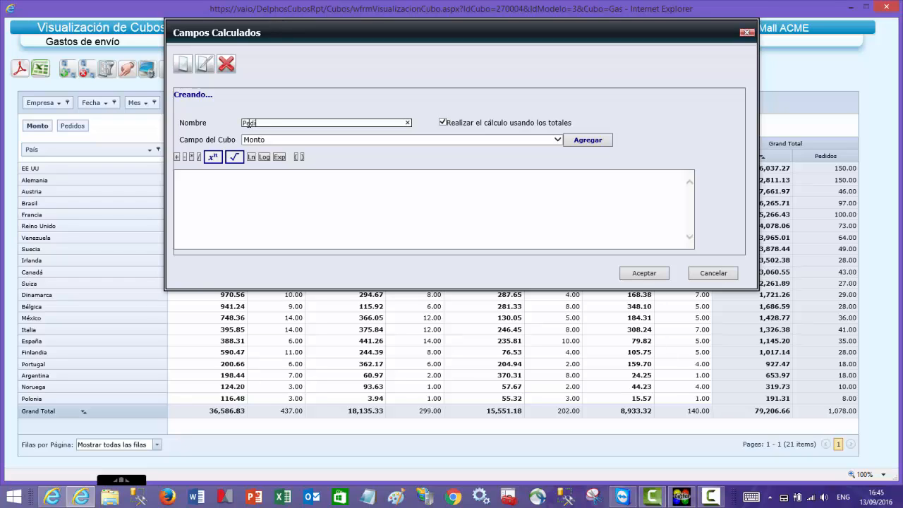
pyautogui.write('do promedio')
# Step: Define the Pedido promedio formula as [Monto] / [Pedidos] and accept the calculated field
pyautogui.click(387, 140)
pyautogui.click(388, 140)
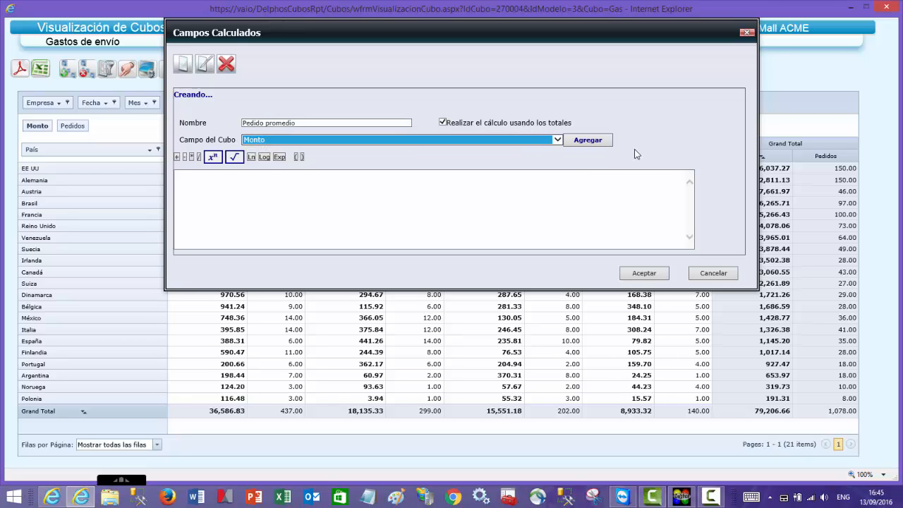
pyautogui.click(588, 142)
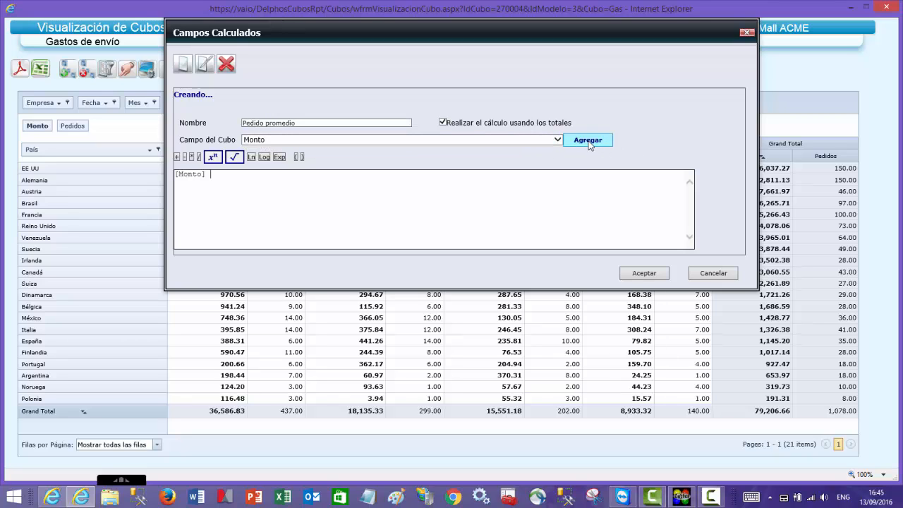
pyautogui.click(199, 157)
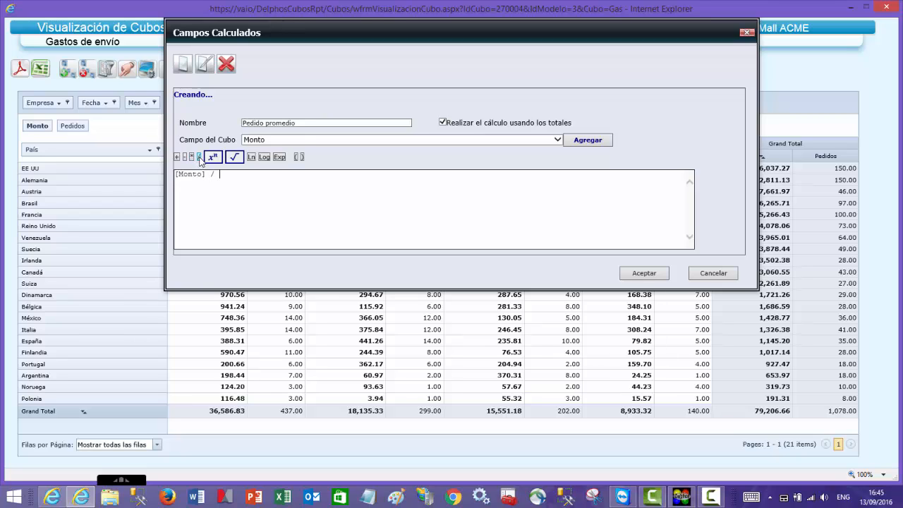
pyautogui.click(557, 140)
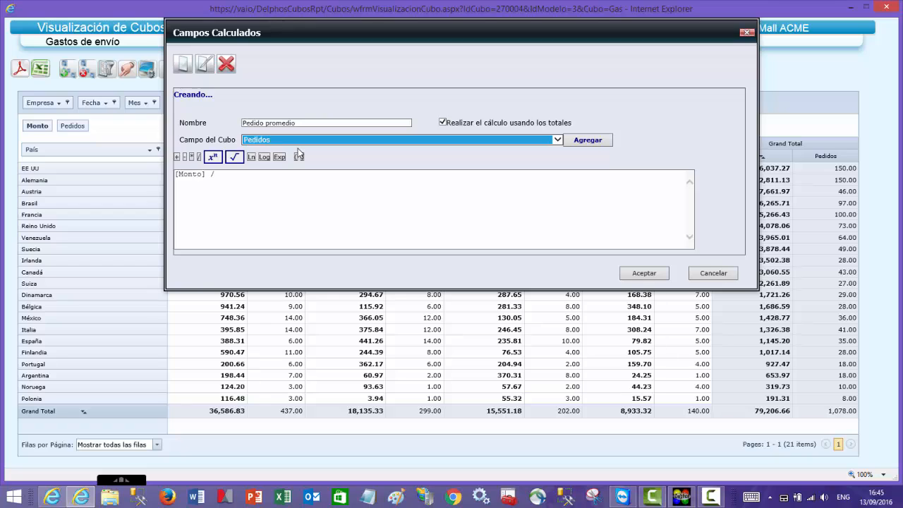
pyautogui.click(588, 140)
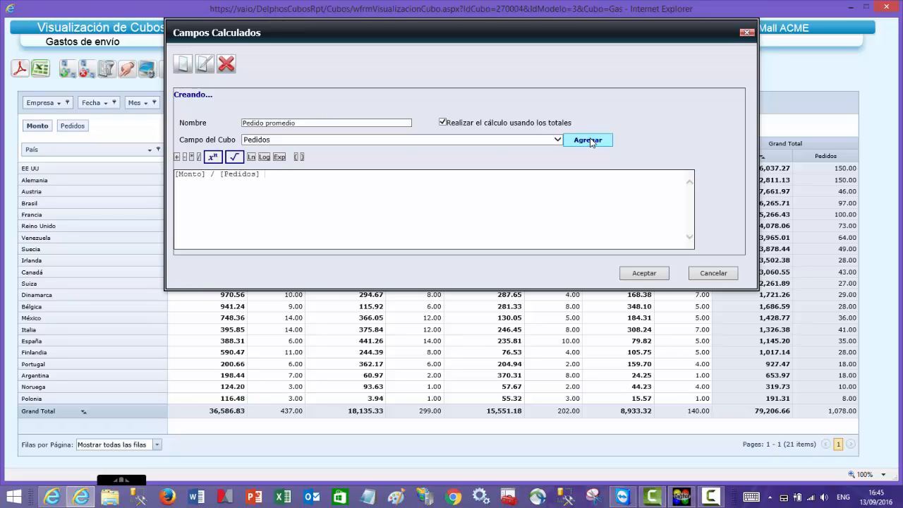
pyautogui.click(642, 273)
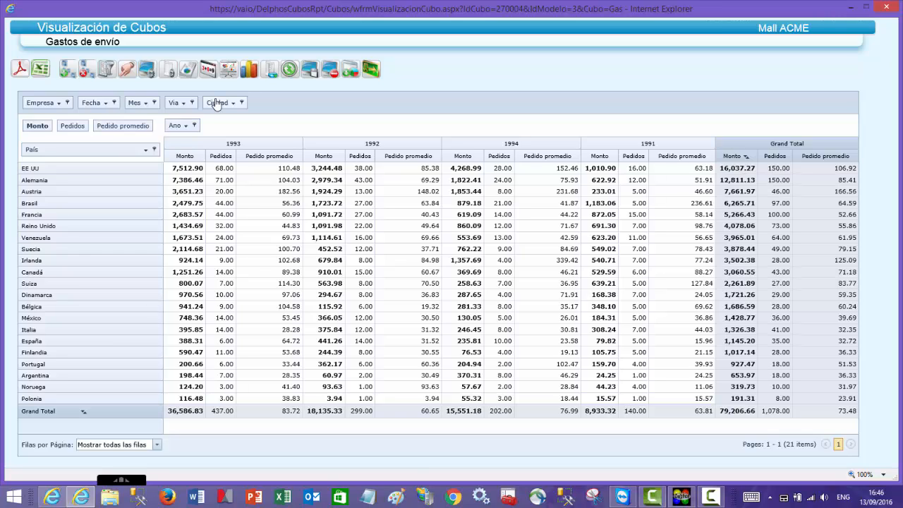
# Step: Break the rows down further by placing Ciudad and then Empresa after País in the row area
pyautogui.moveTo(217, 104); pyautogui.dragTo(153, 155)
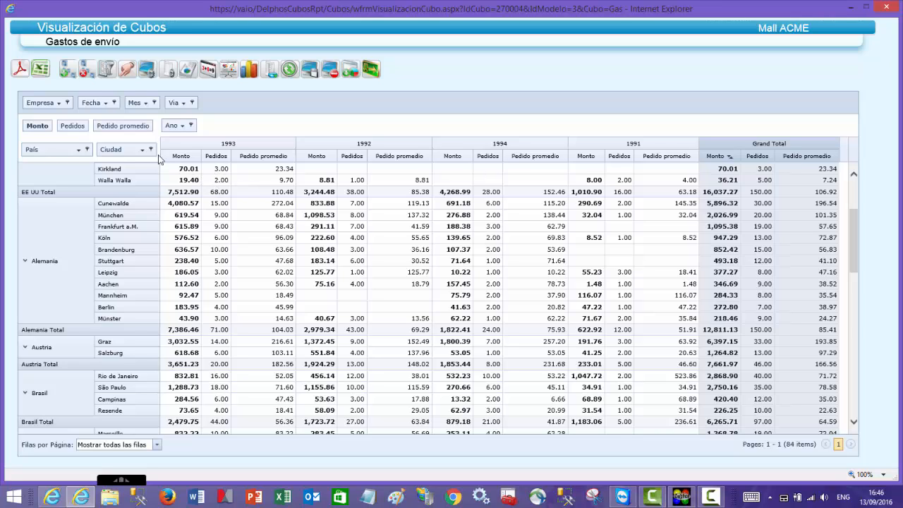
pyautogui.moveTo(47, 105); pyautogui.dragTo(157, 154)
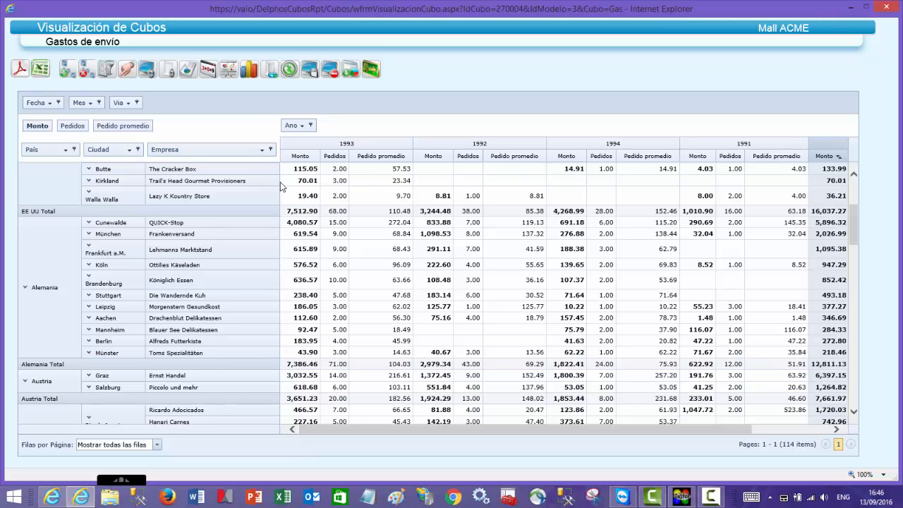
pyautogui.scroll(3, 600, 302)
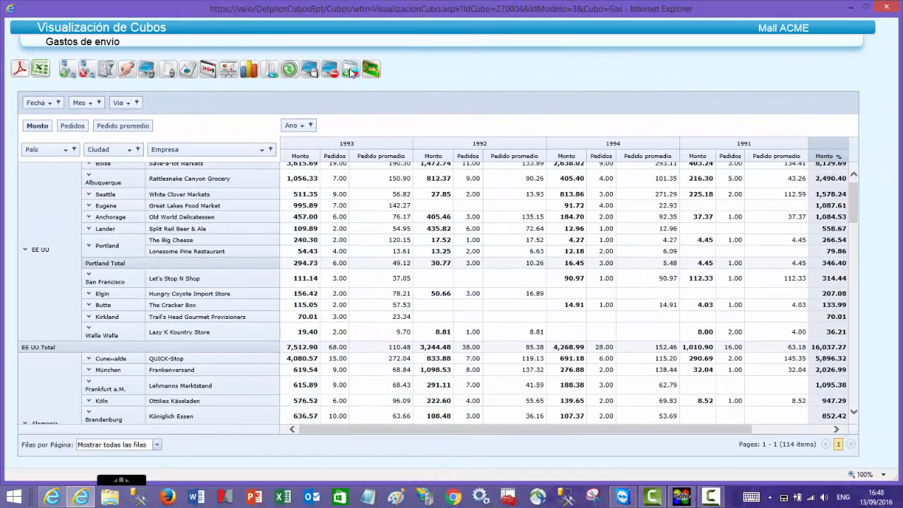
pyautogui.click(351, 70)
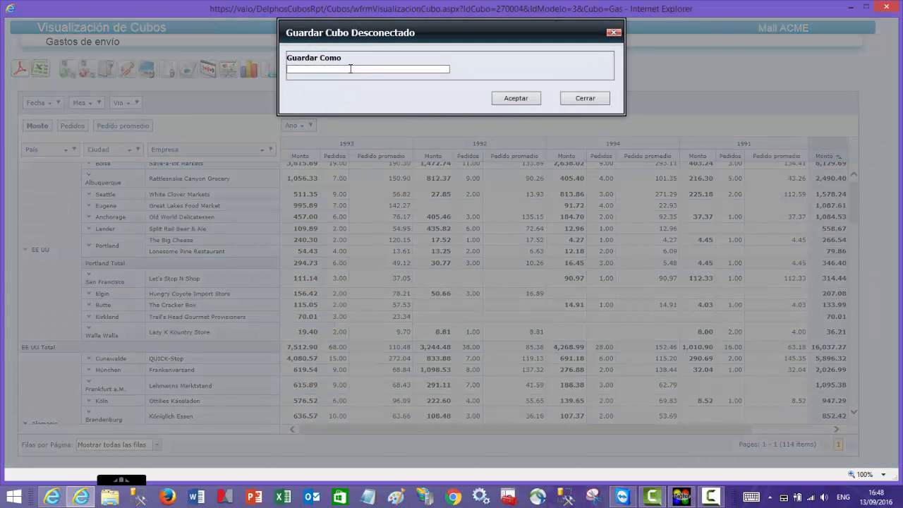
pyautogui.click(350, 68)
pyautogui.click(597, 100)
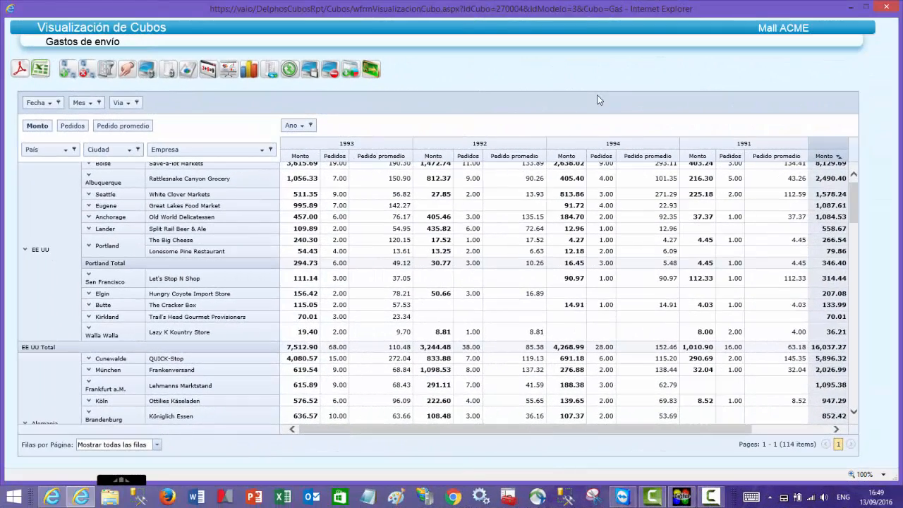